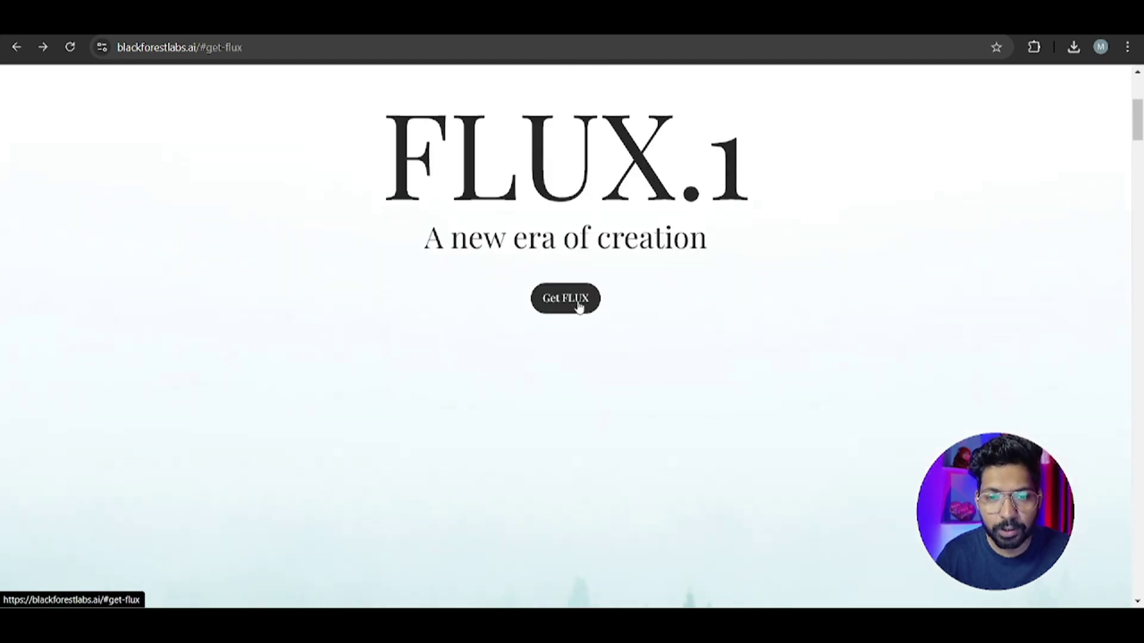
Open the Get FLUX section and examine the pro, dev and schnell variants with their descriptions and access options
{"action": "left_click", "coordinate": [579, 306]}
{"action": "scroll", "coordinate": [524, 357], "scroll_direction": "down", "scroll_amount": 3}
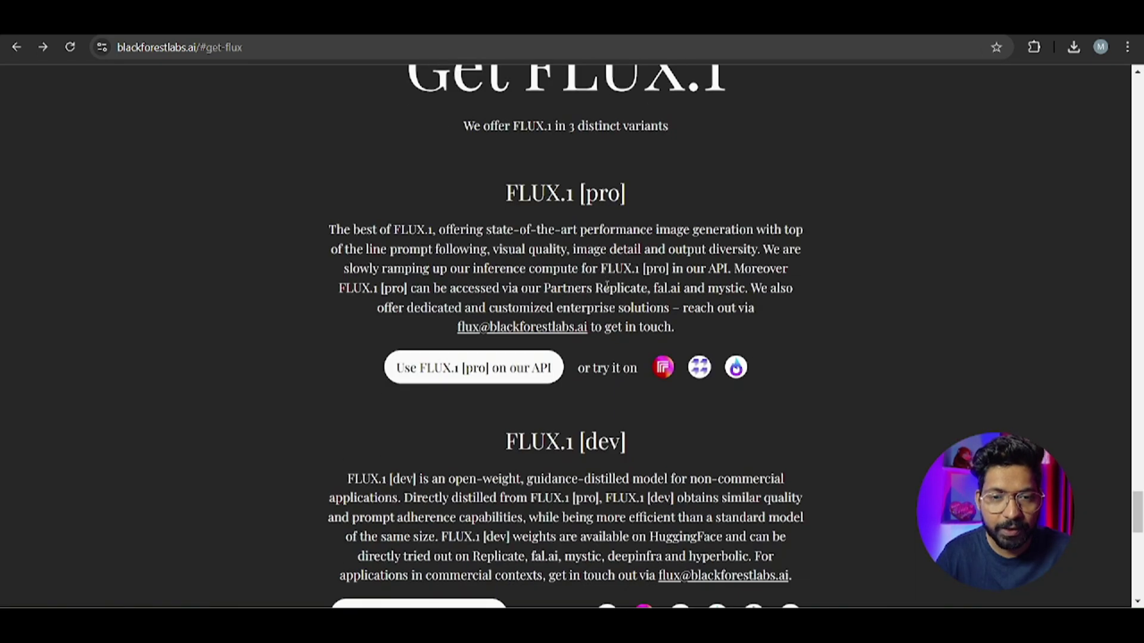
{"action": "scroll", "coordinate": [550, 291], "scroll_direction": "up", "scroll_amount": 1}
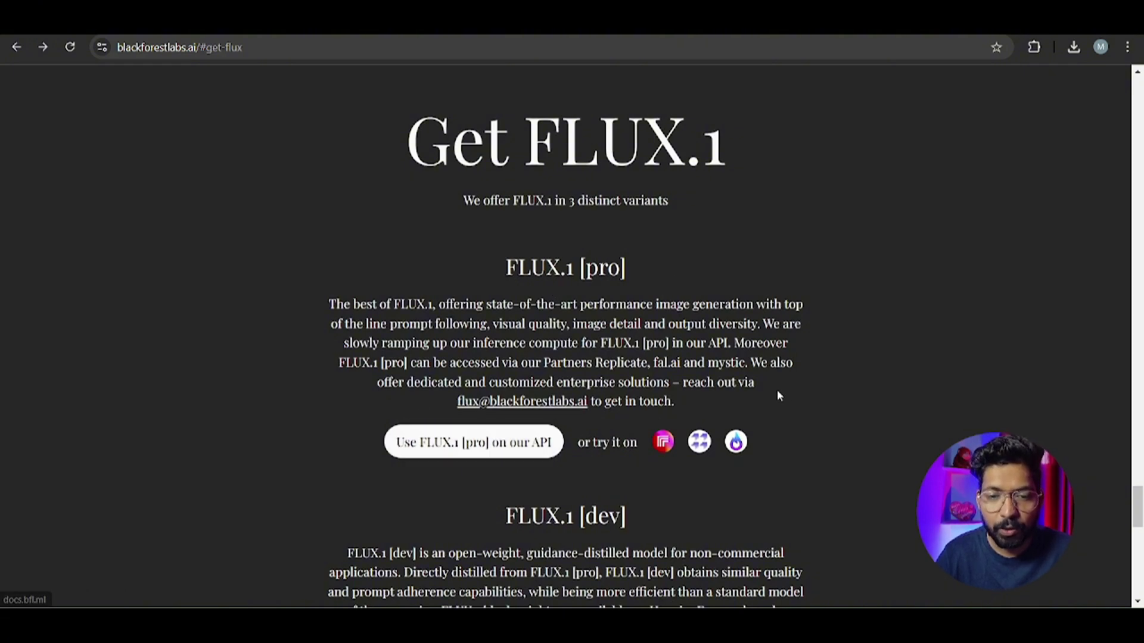
{"action": "scroll", "coordinate": [786, 307], "scroll_direction": "down", "scroll_amount": 5}
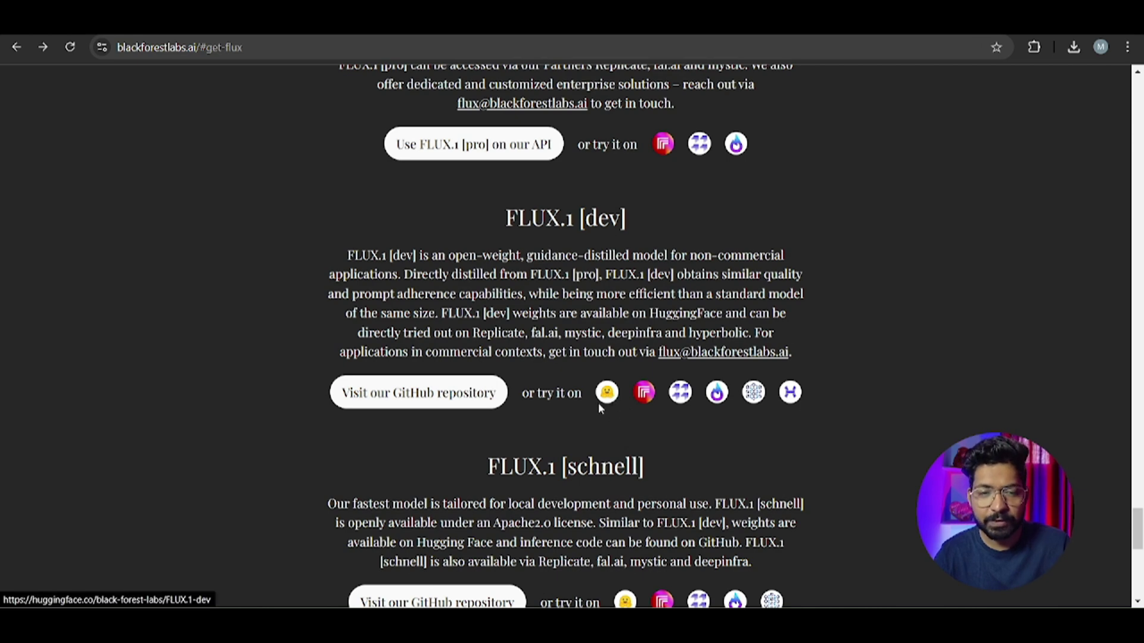
{"action": "scroll", "coordinate": [598, 402], "scroll_direction": "down", "scroll_amount": 3}
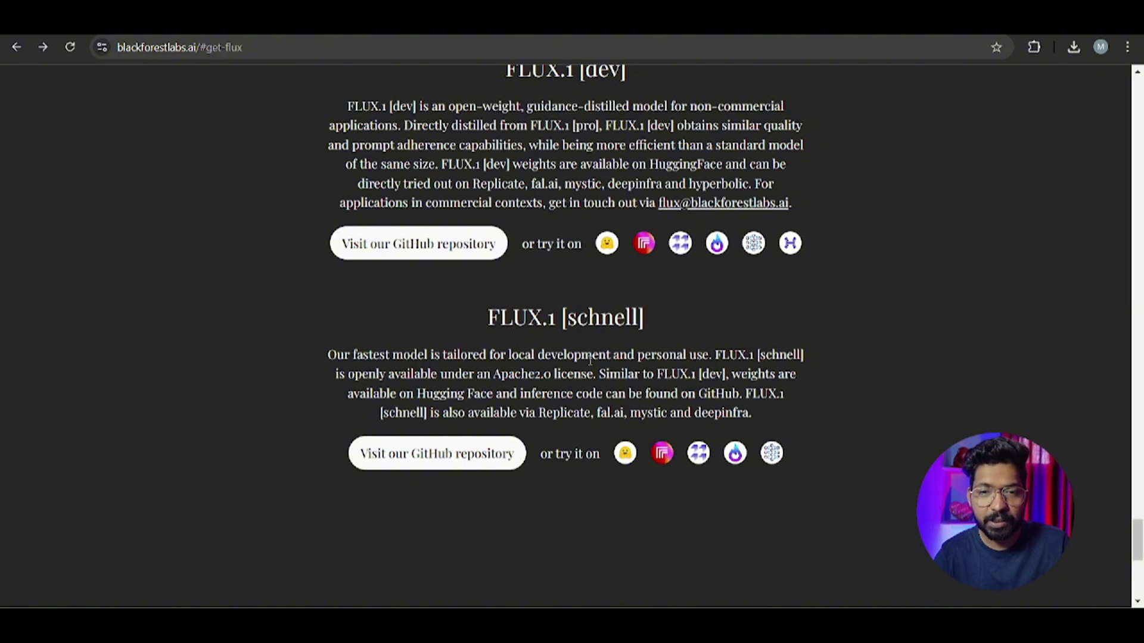
{"action": "scroll", "coordinate": [744, 381], "scroll_direction": "up", "scroll_amount": 3}
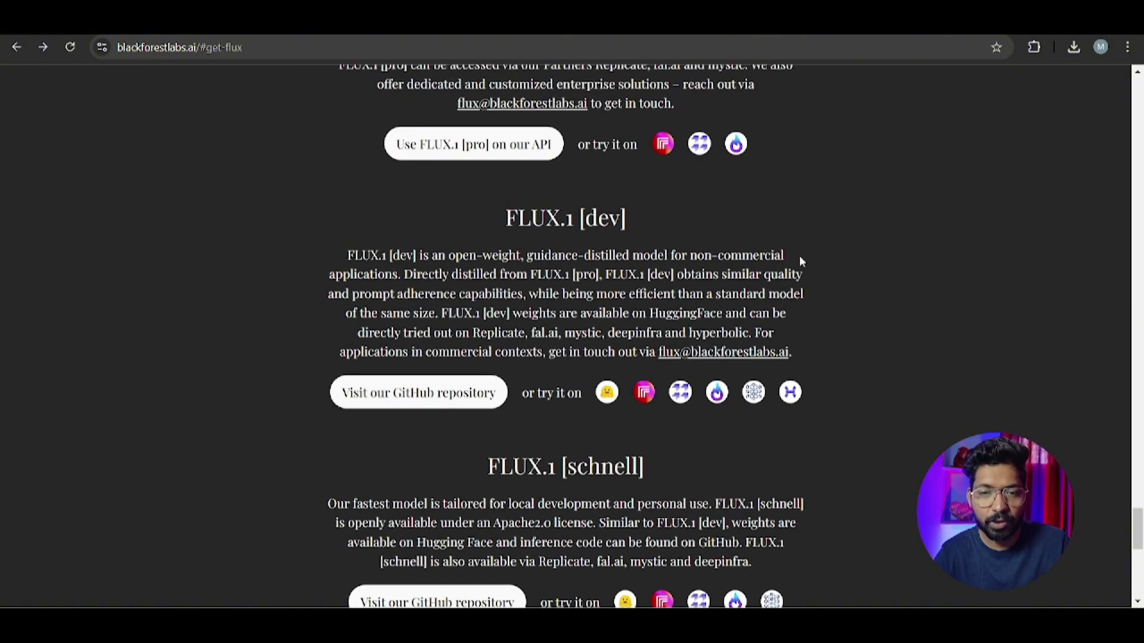
{"action": "scroll", "coordinate": [799, 255], "scroll_direction": "up", "scroll_amount": 4}
{"action": "scroll", "coordinate": [799, 286], "scroll_direction": "down", "scroll_amount": 3}
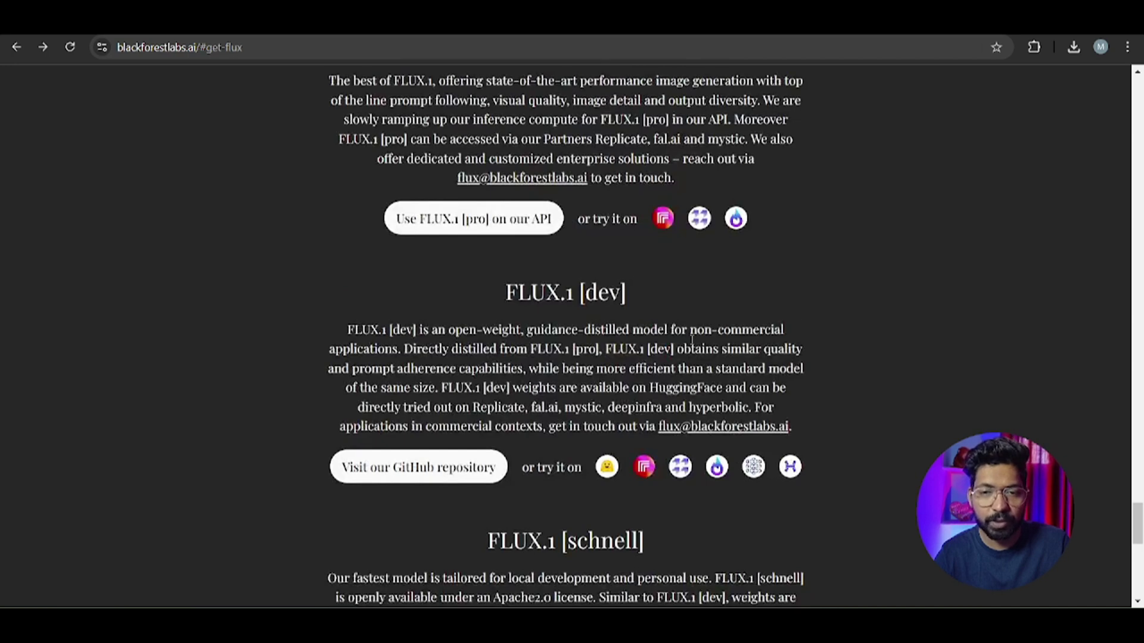
{"action": "scroll", "coordinate": [732, 262], "scroll_direction": "up", "scroll_amount": 1}
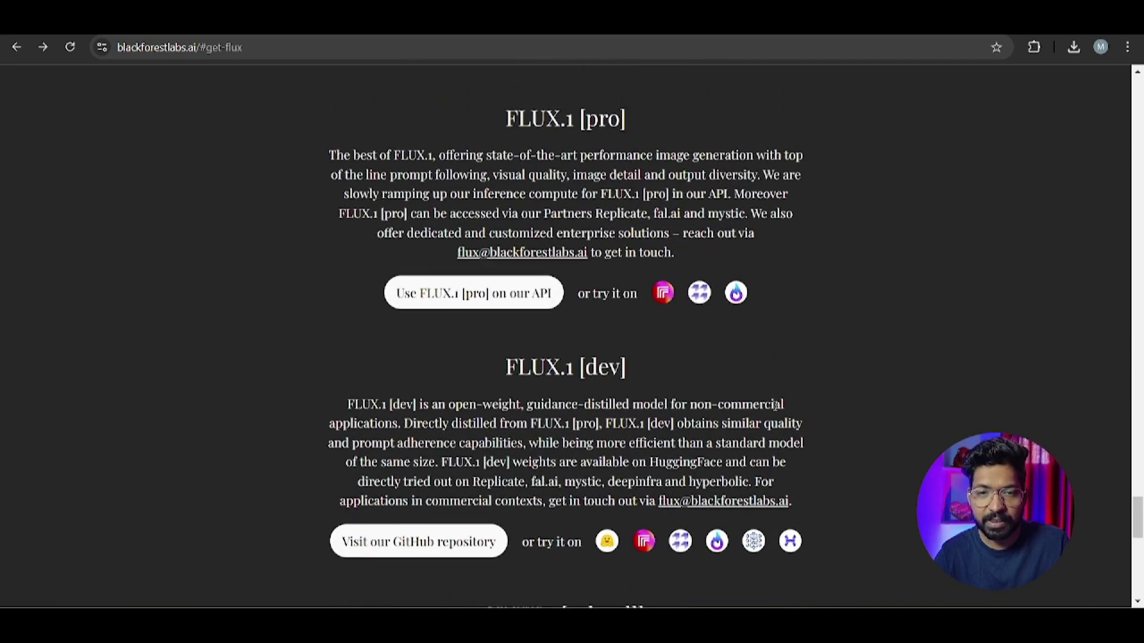
{"action": "scroll", "coordinate": [768, 397], "scroll_direction": "up", "scroll_amount": 2}
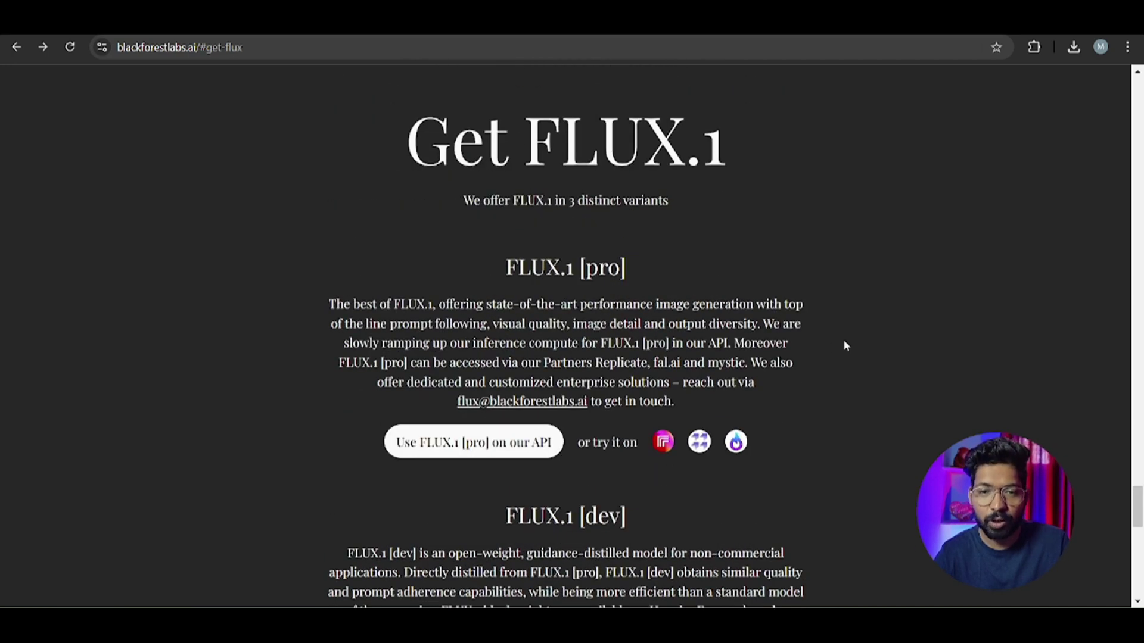
{"action": "scroll", "coordinate": [845, 345], "scroll_direction": "down", "scroll_amount": 2}
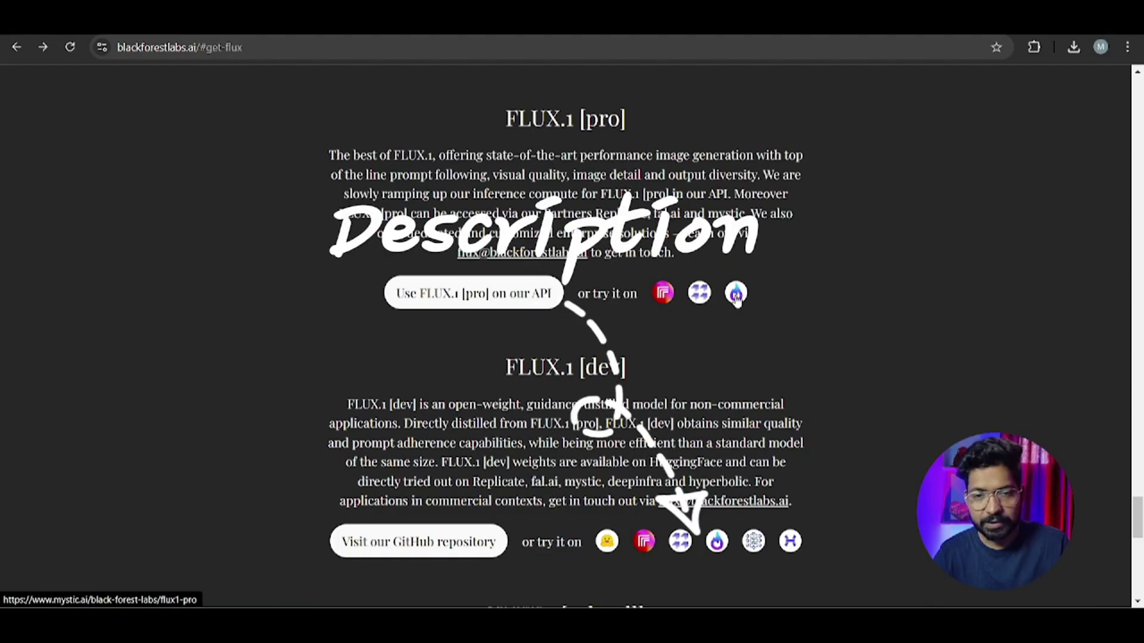
{"action": "scroll", "coordinate": [667, 341], "scroll_direction": "down", "scroll_amount": 5}
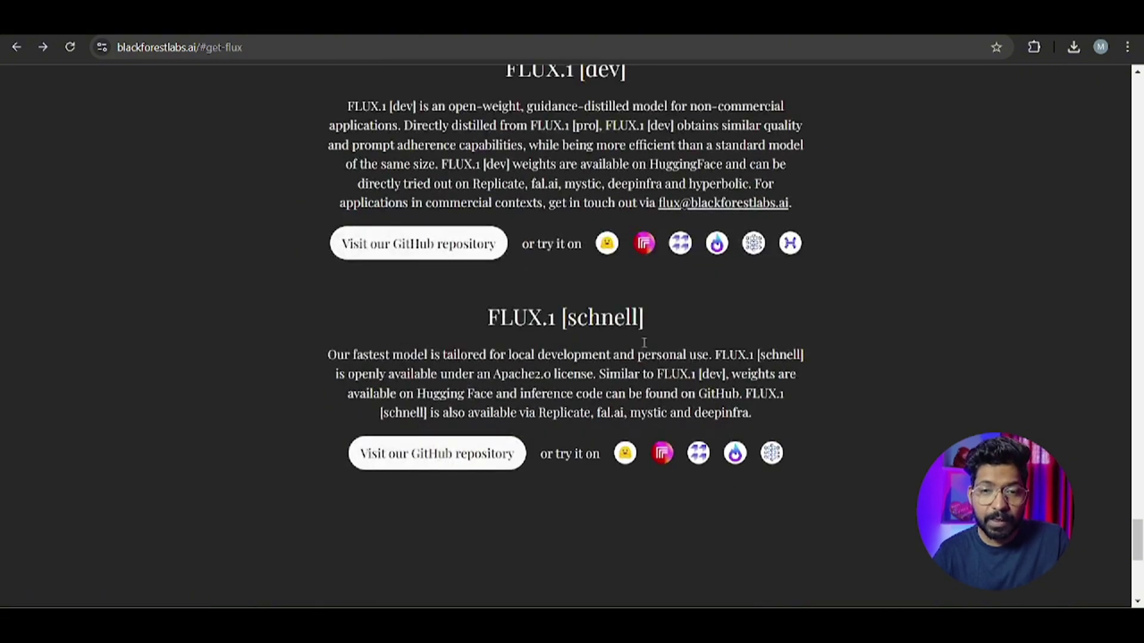
{"action": "scroll", "coordinate": [548, 344], "scroll_direction": "up", "scroll_amount": 5}
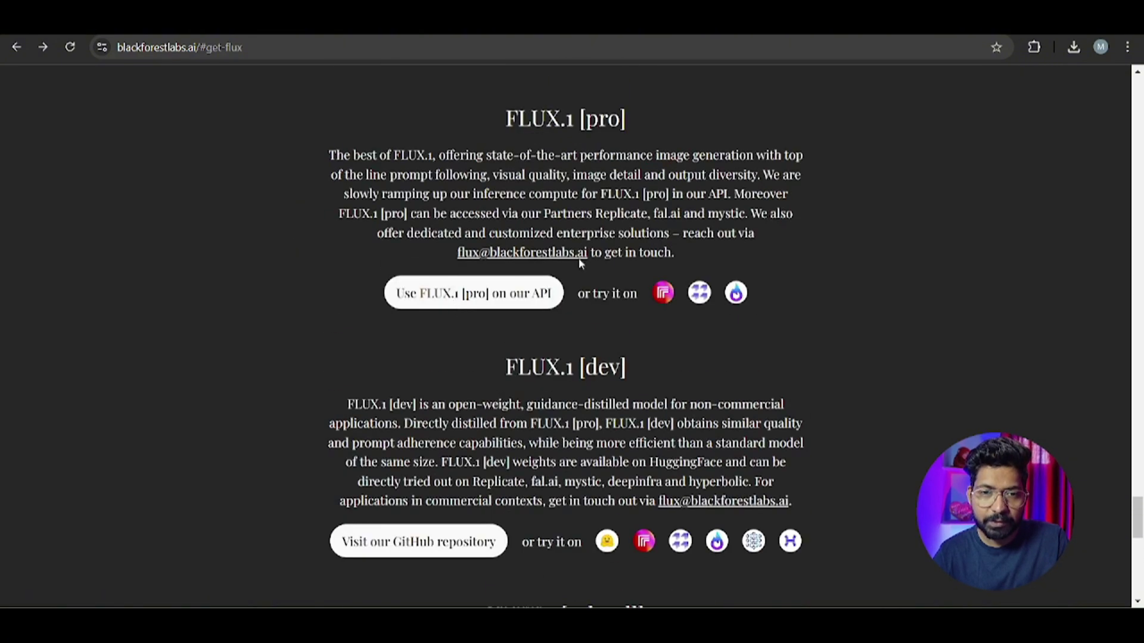
Open the FLUX.1 [pro] model on Replicate and examine its pricing and playground page
{"action": "left_click", "coordinate": [667, 300]}
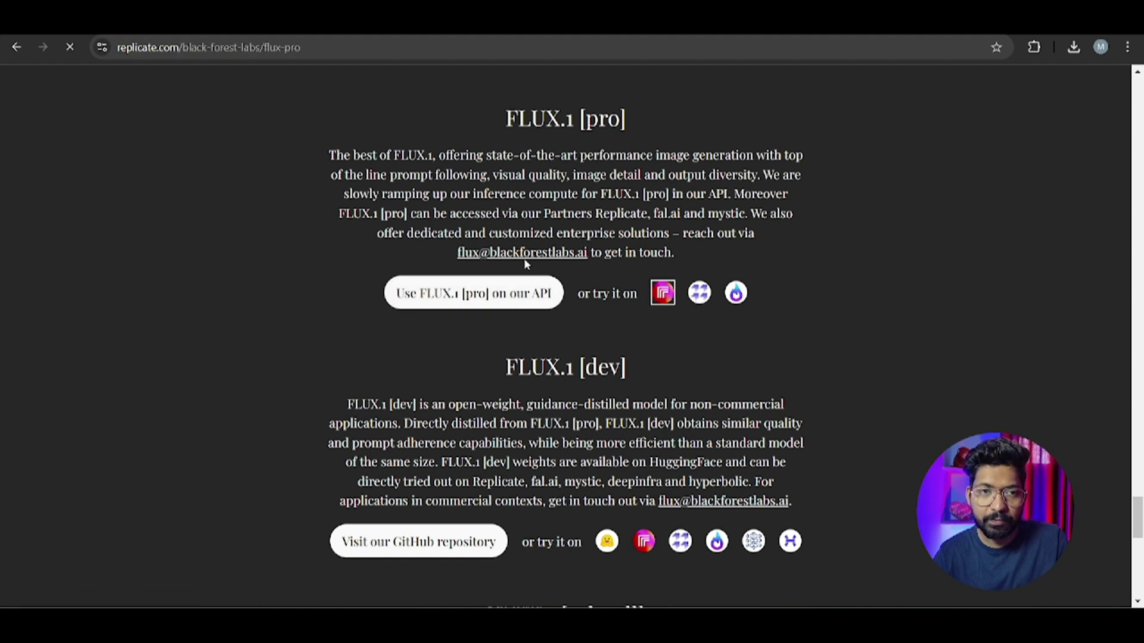
{"action": "scroll", "coordinate": [384, 297], "scroll_direction": "down", "scroll_amount": 1}
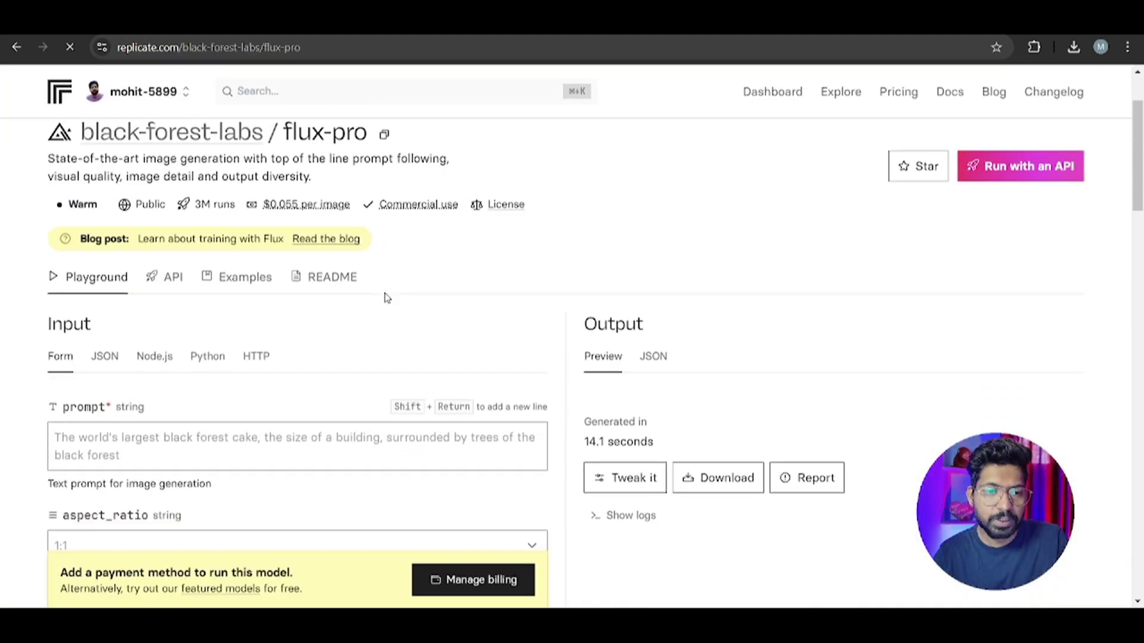
{"action": "scroll", "coordinate": [385, 297], "scroll_direction": "down", "scroll_amount": 2}
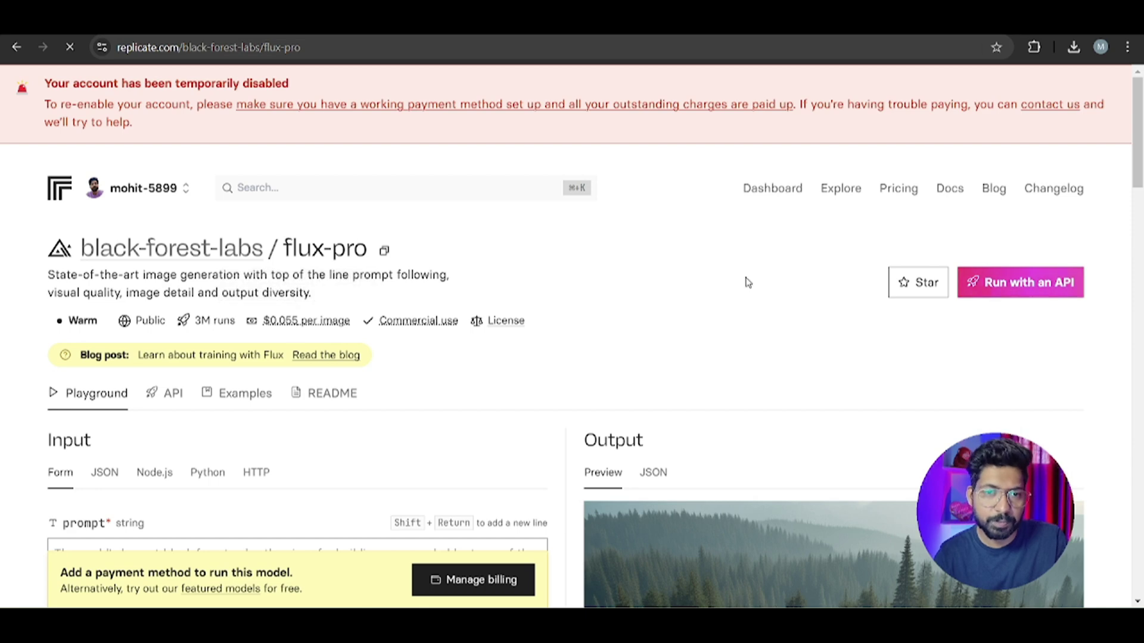
{"action": "scroll", "coordinate": [518, 220], "scroll_direction": "down", "scroll_amount": 3}
{"action": "scroll", "coordinate": [358, 173], "scroll_direction": "up", "scroll_amount": 3}
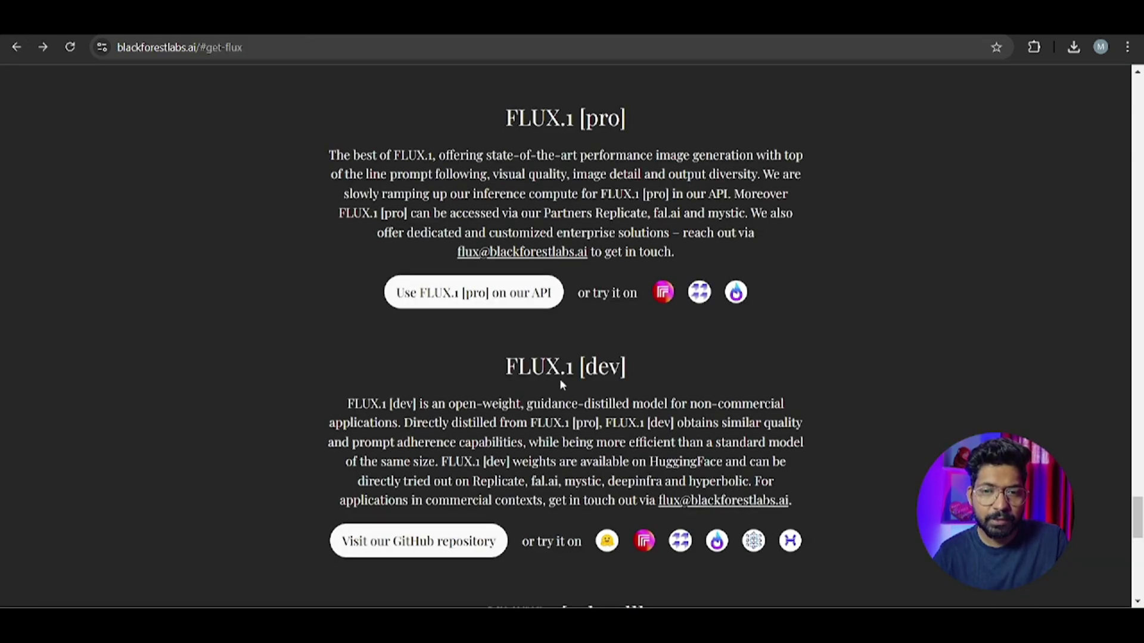
Go to the FLUX.1-dev repository on Hugging Face, open its model card and examine the sample images and key features
{"action": "scroll", "coordinate": [561, 384], "scroll_direction": "down", "scroll_amount": 4}
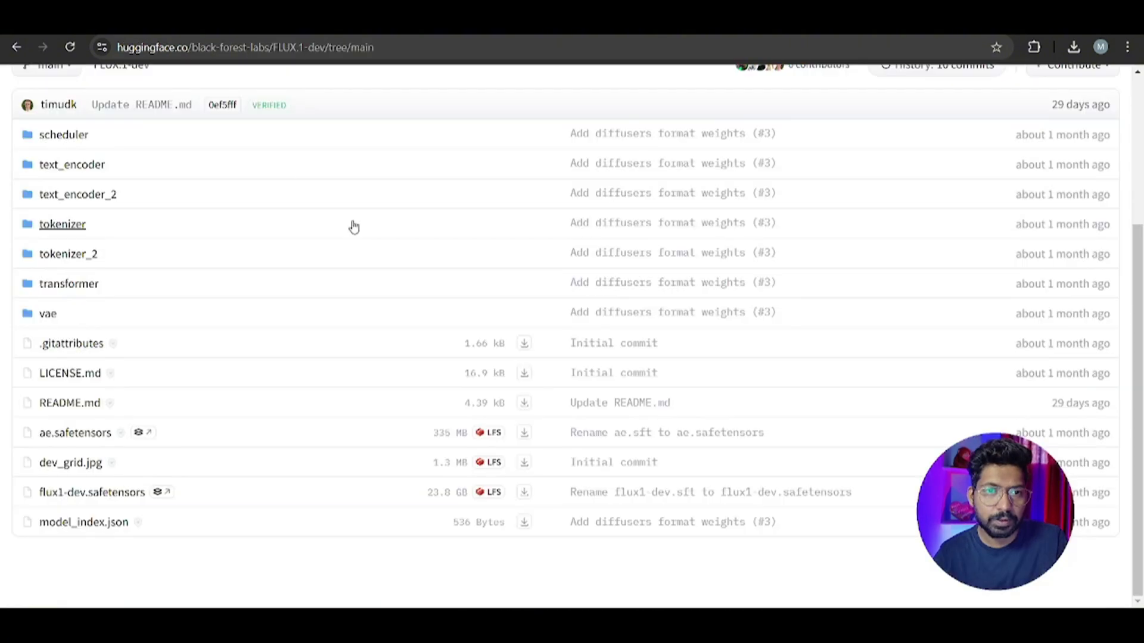
{"action": "scroll", "coordinate": [189, 196], "scroll_direction": "up", "scroll_amount": 4}
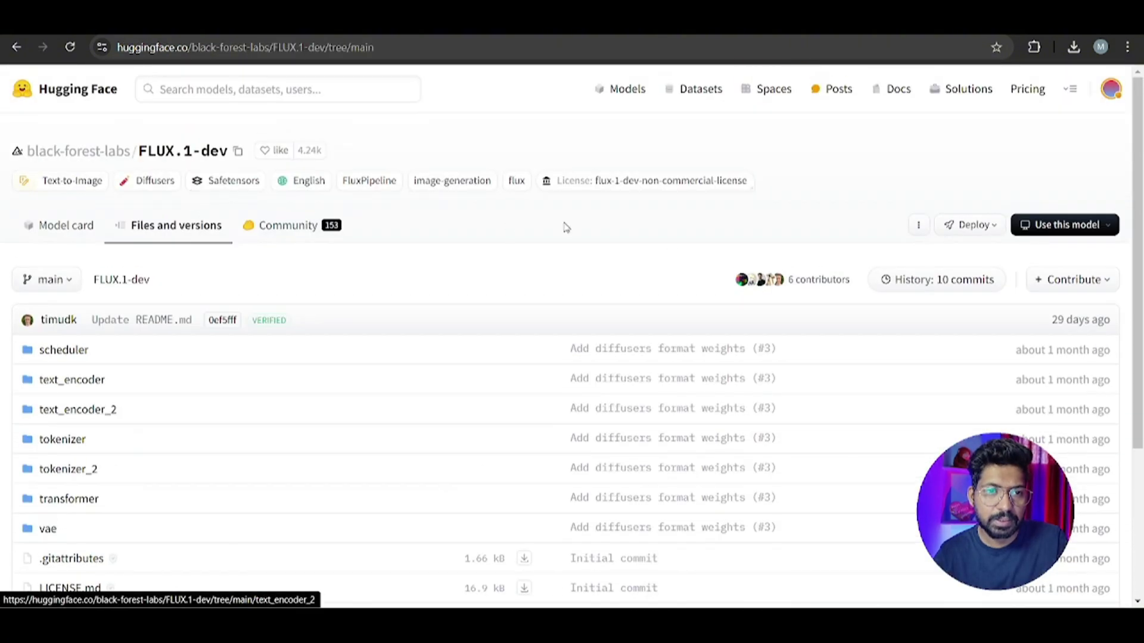
{"action": "left_click", "coordinate": [60, 229]}
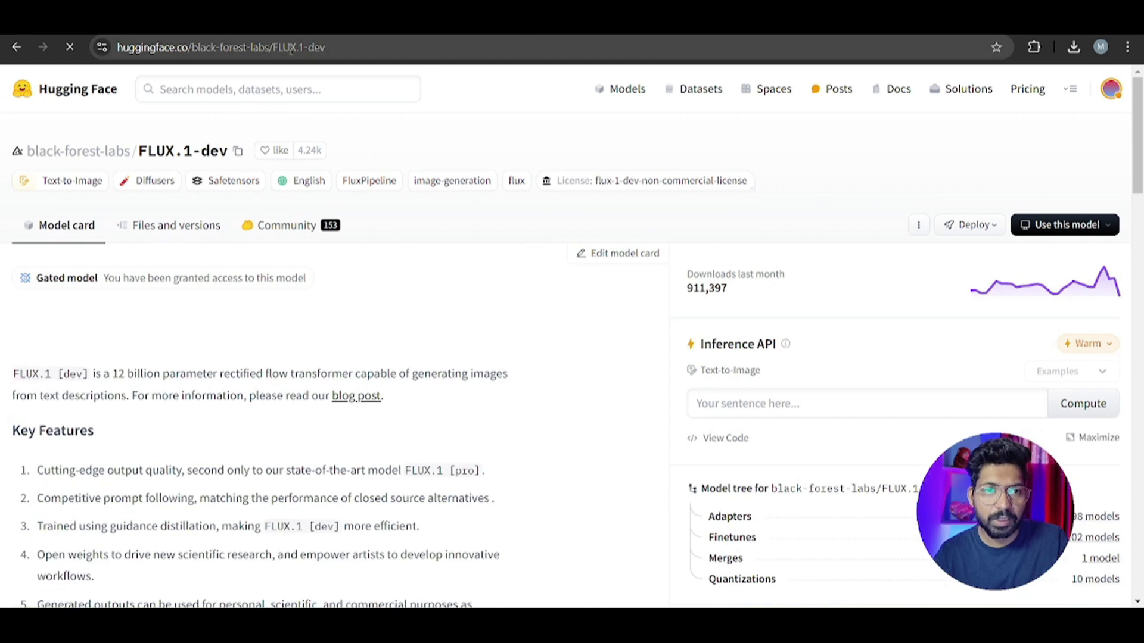
{"action": "scroll", "coordinate": [393, 248], "scroll_direction": "down", "scroll_amount": 4}
{"action": "scroll", "coordinate": [246, 274], "scroll_direction": "down", "scroll_amount": 3}
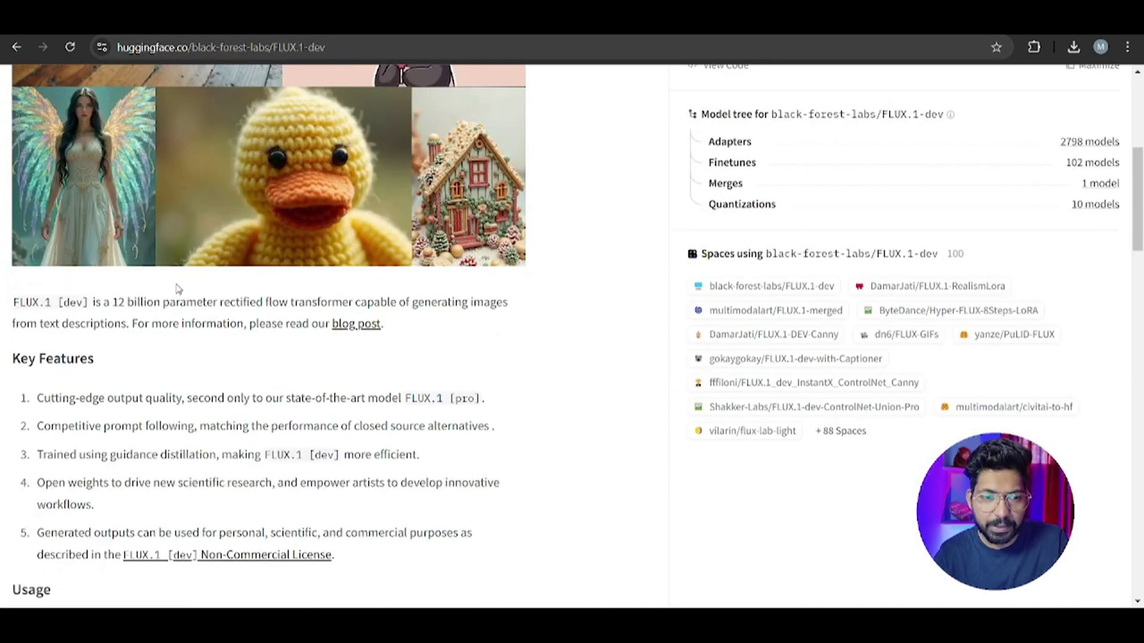
{"action": "scroll", "coordinate": [485, 330], "scroll_direction": "down", "scroll_amount": 3}
{"action": "scroll", "coordinate": [383, 352], "scroll_direction": "up", "scroll_amount": 3}
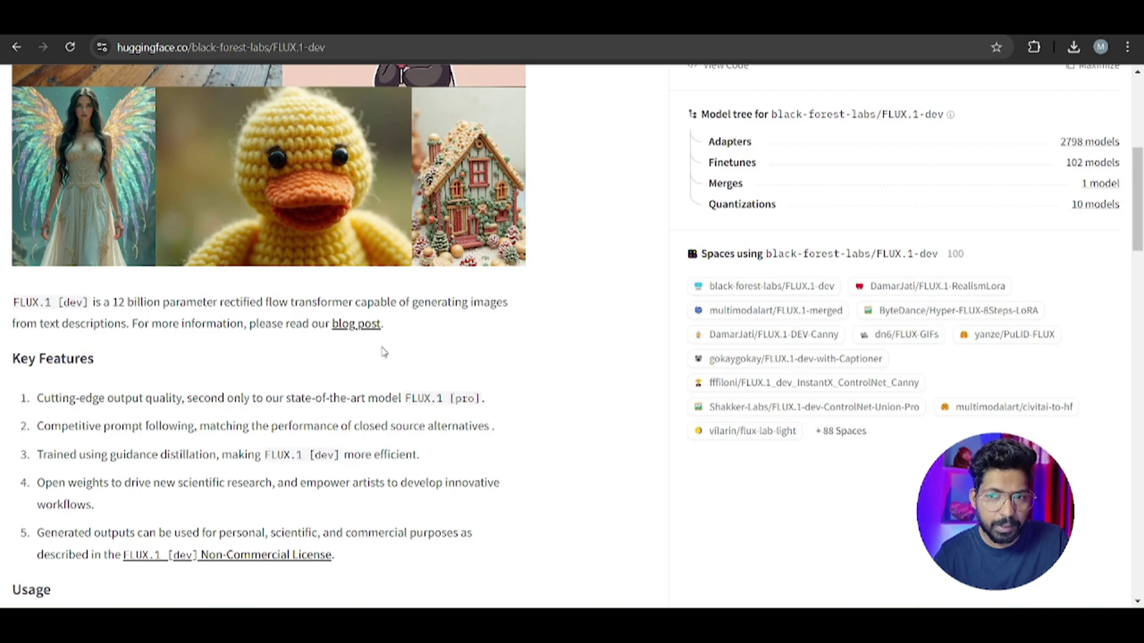
Examine the Inference API prompt field and the model tree on the FLUX.1-dev model card
{"action": "scroll", "coordinate": [383, 352], "scroll_direction": "up", "scroll_amount": 3}
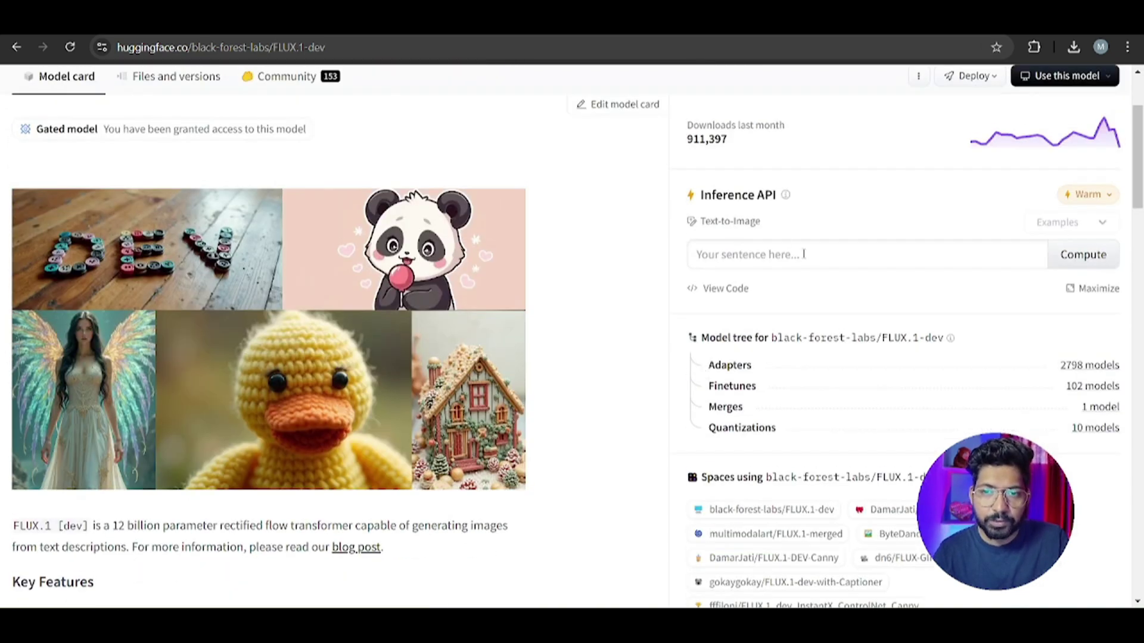
{"action": "scroll", "coordinate": [744, 225], "scroll_direction": "up", "scroll_amount": 1}
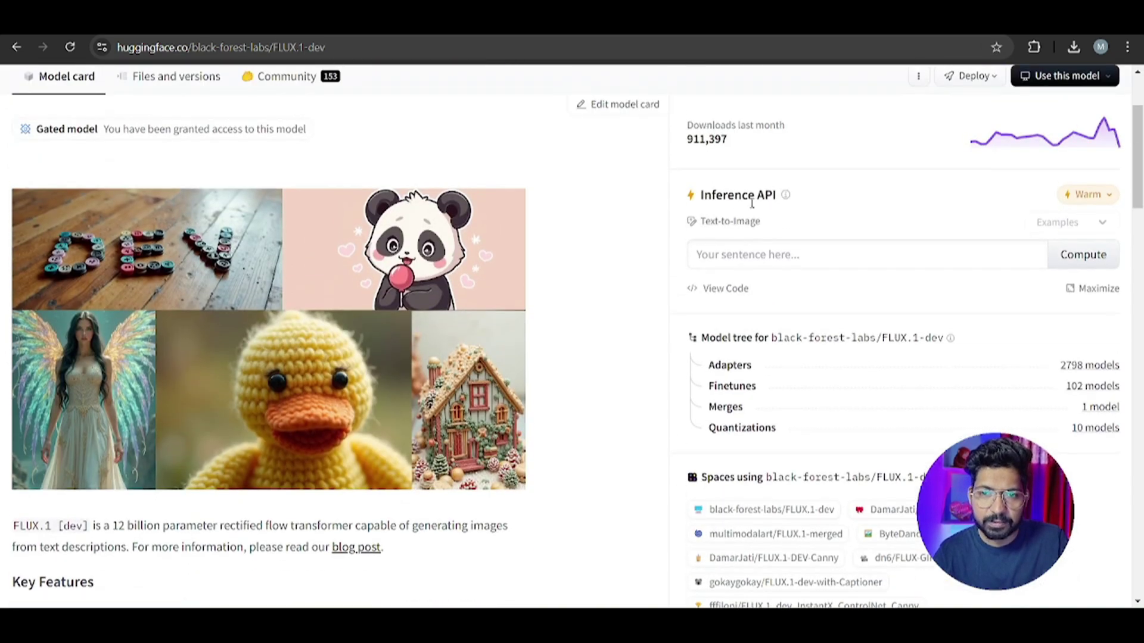
{"action": "left_click", "coordinate": [754, 261]}
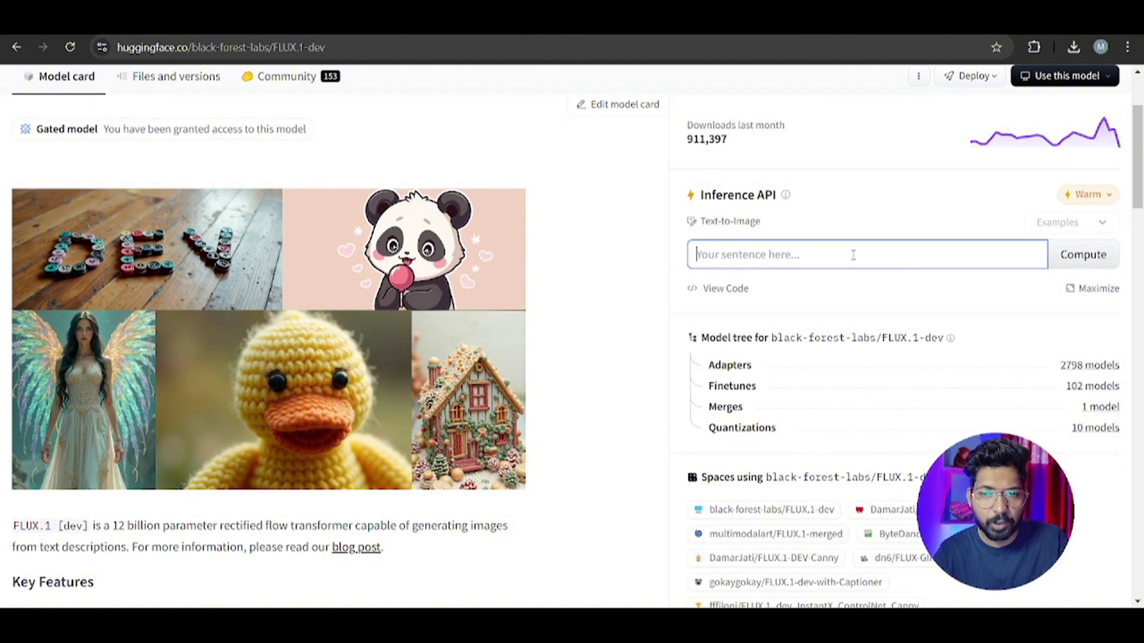
{"action": "scroll", "coordinate": [749, 283], "scroll_direction": "up", "scroll_amount": 2}
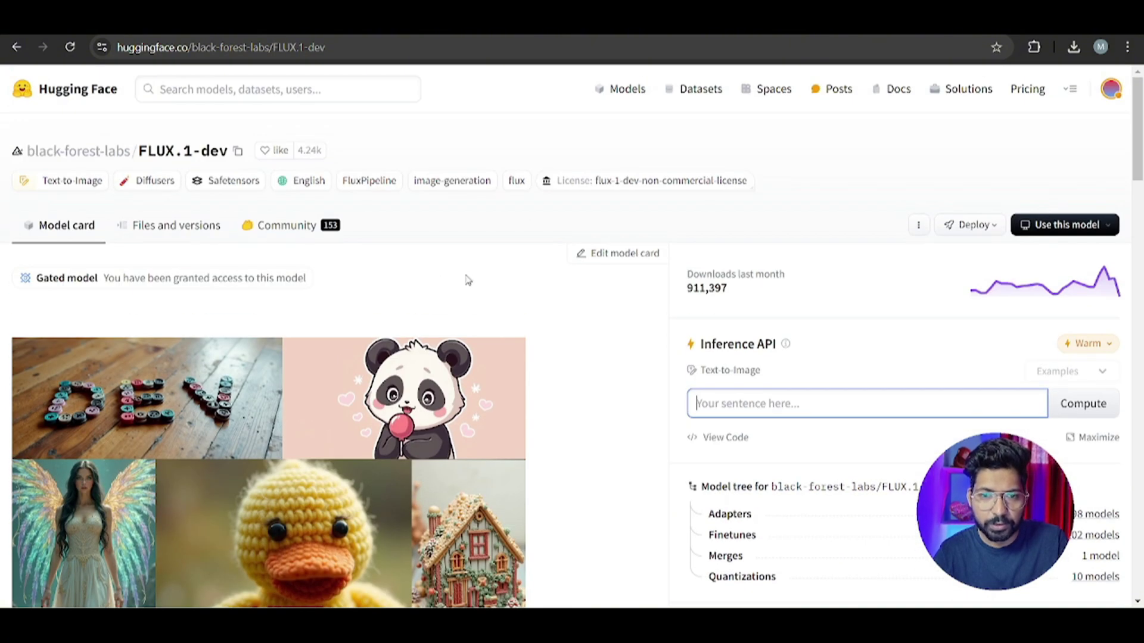
{"action": "scroll", "coordinate": [465, 276], "scroll_direction": "down", "scroll_amount": 3}
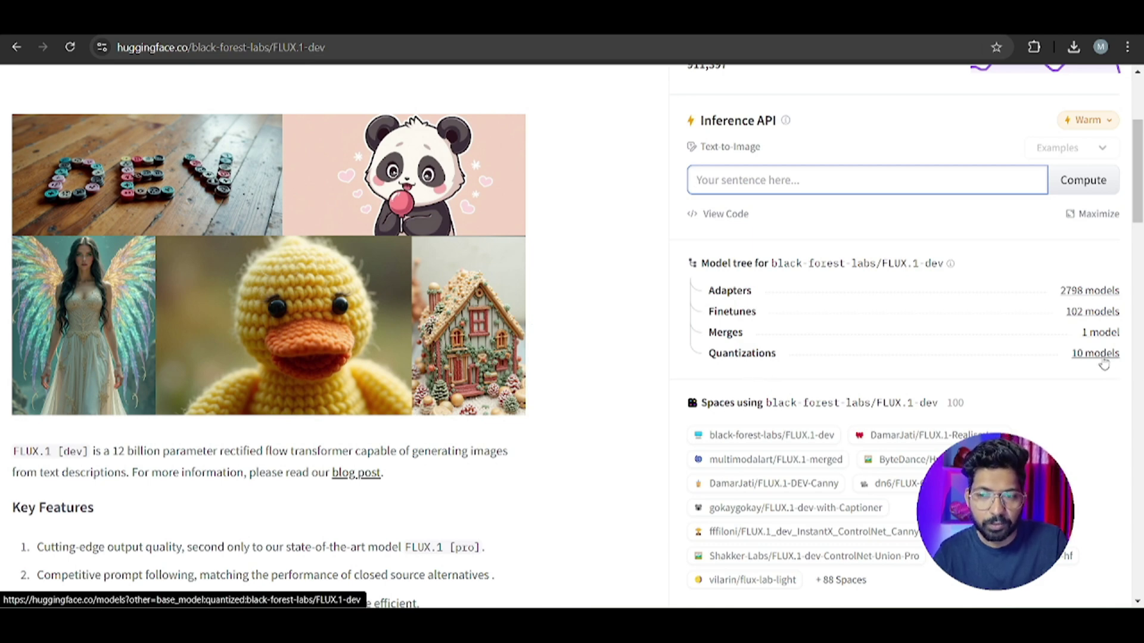
Open the FLUX.1-dev repository's file list and examine its folders and safetensors files
{"action": "scroll", "coordinate": [324, 307], "scroll_direction": "up", "scroll_amount": 4}
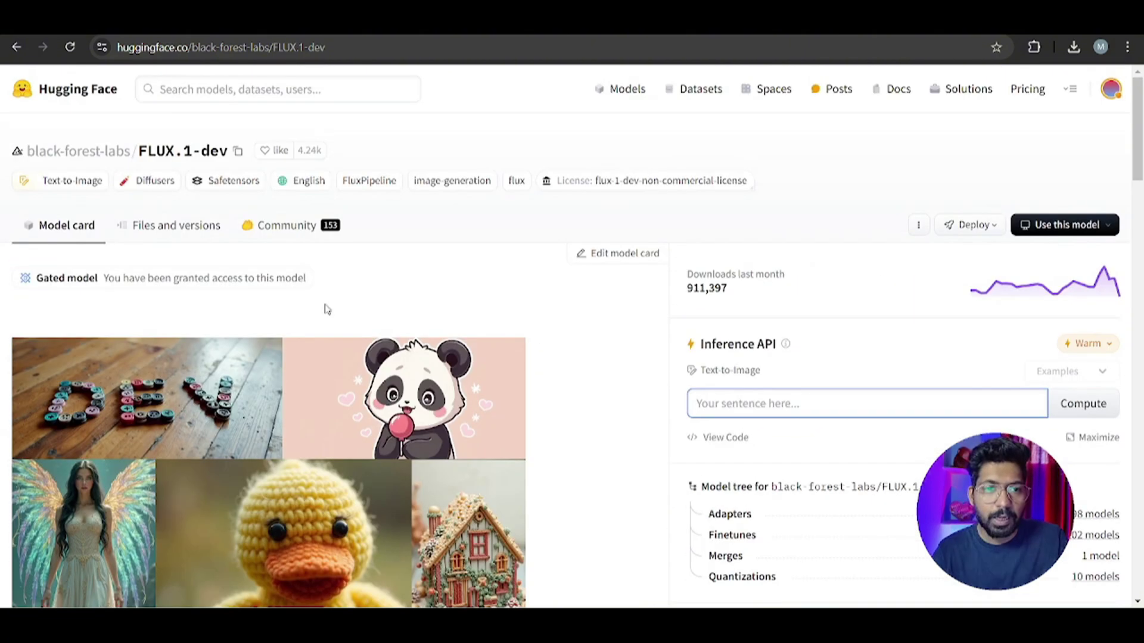
{"action": "left_click", "coordinate": [192, 247]}
{"action": "scroll", "coordinate": [411, 239], "scroll_direction": "down", "scroll_amount": 4}
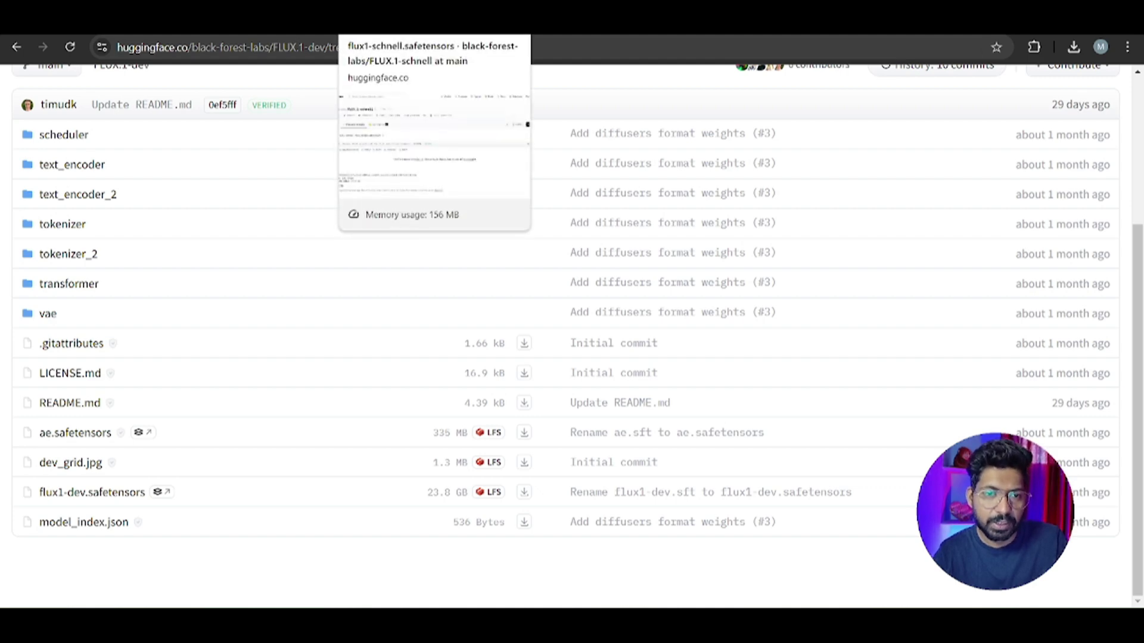
Switch to the FLUX.1-schnell repository, open its model card and examine the sample images and key features
{"action": "left_click", "coordinate": [434, 18]}
{"action": "left_click", "coordinate": [86, 231]}
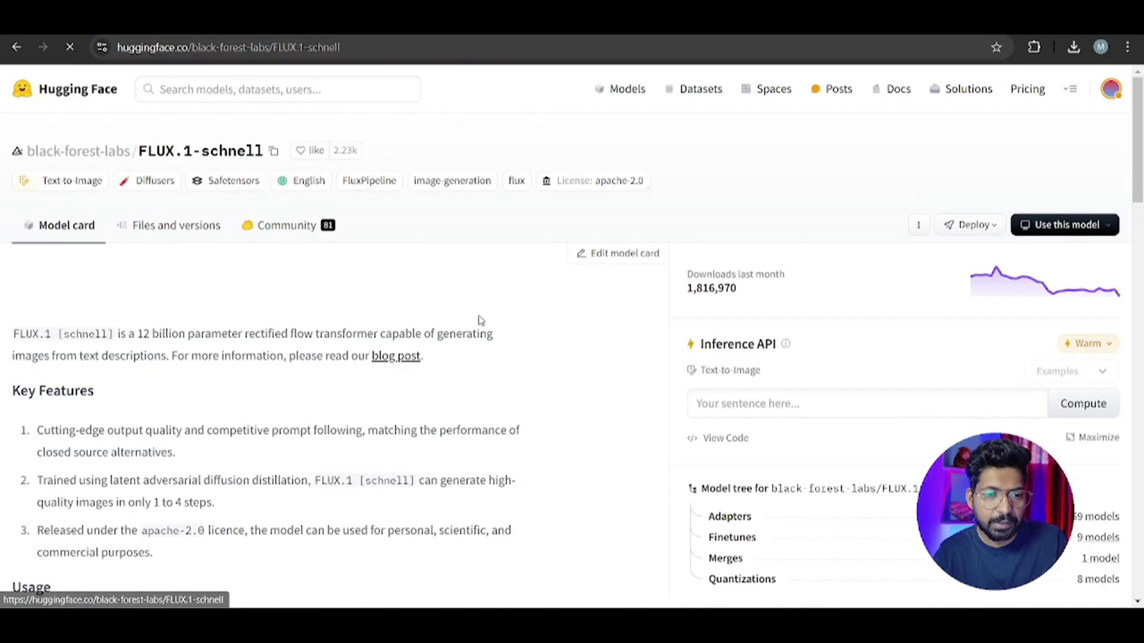
{"action": "scroll", "coordinate": [481, 321], "scroll_direction": "down", "scroll_amount": 4}
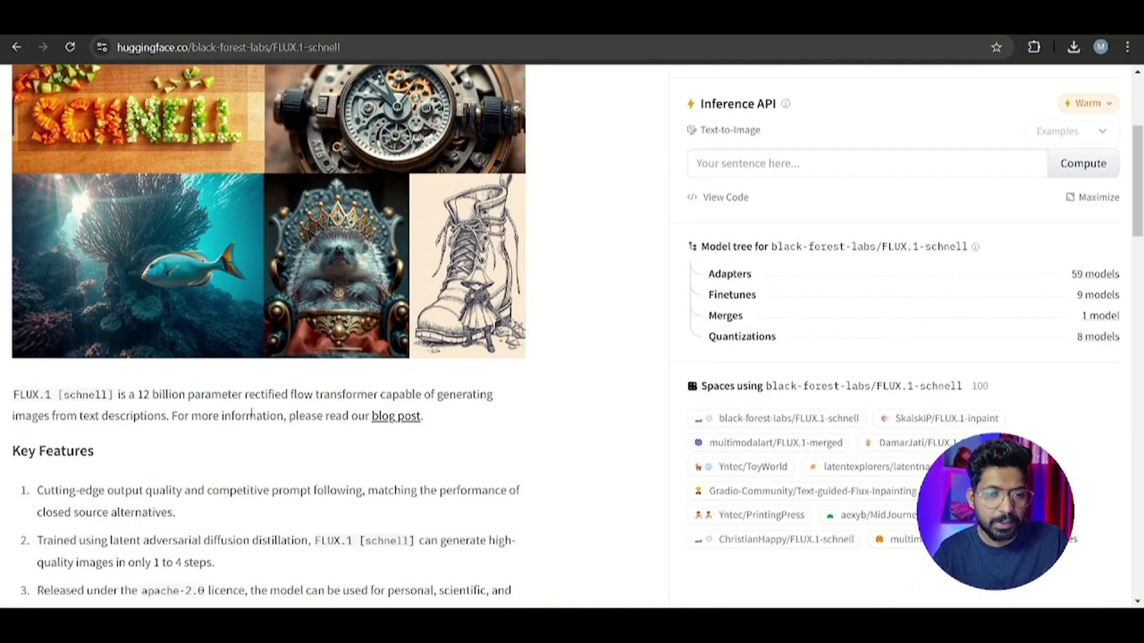
{"action": "scroll", "coordinate": [251, 413], "scroll_direction": "down", "scroll_amount": 3}
{"action": "scroll", "coordinate": [238, 435], "scroll_direction": "up", "scroll_amount": 5}
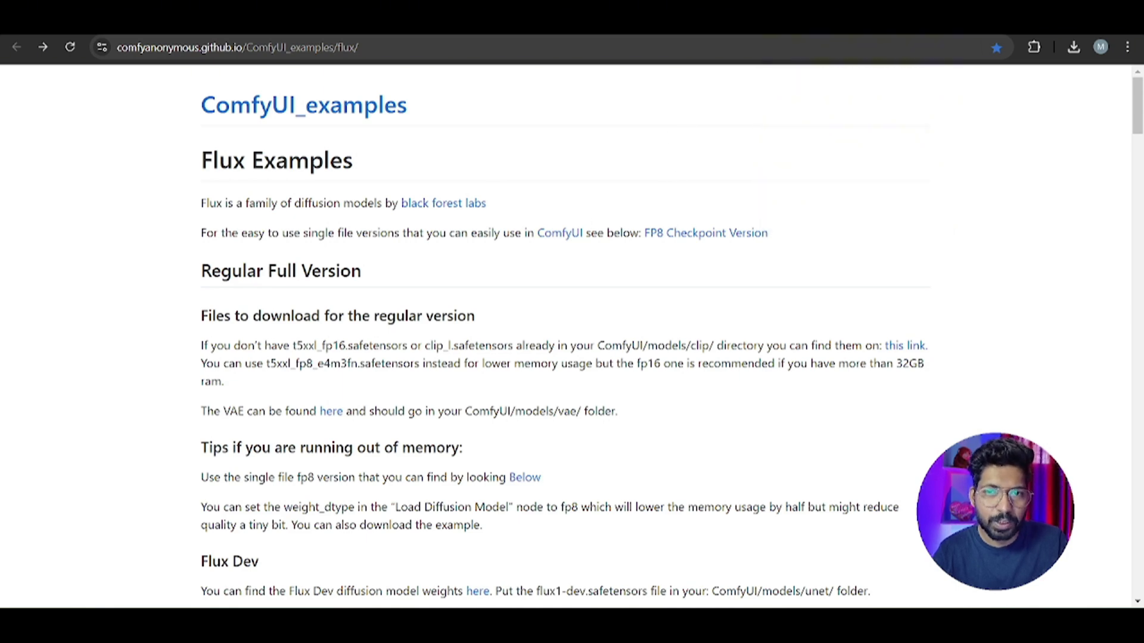
Switch to the Lightning AI studio's terminal, change into the folder named after the account owner and run python tunnel.py
{"action": "key", "text": "ctrl+Tab"}
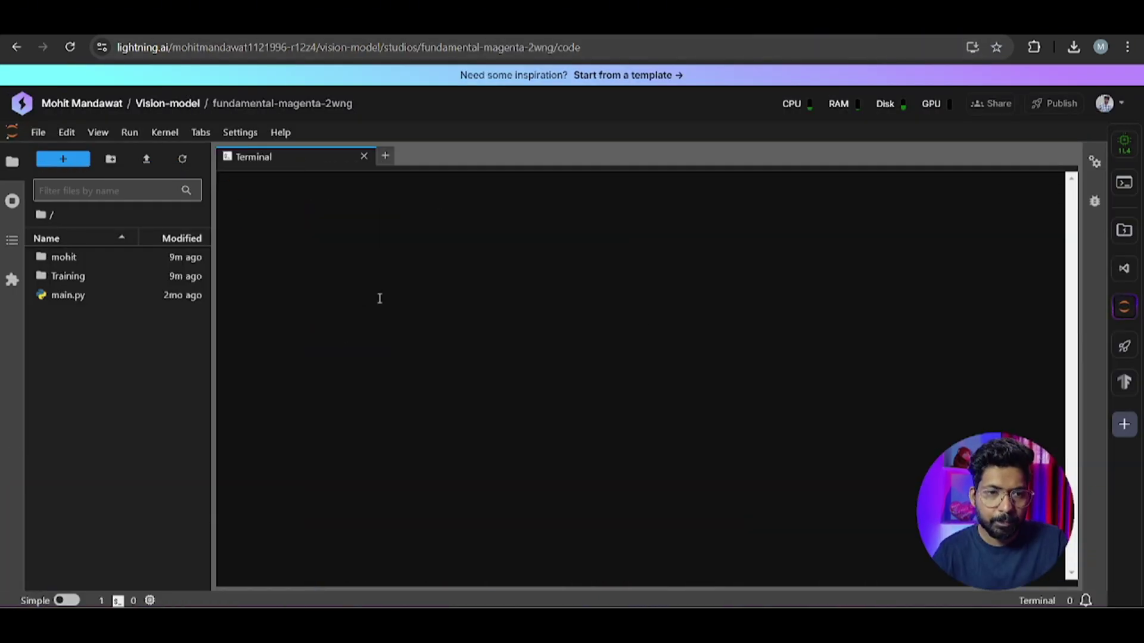
{"action": "type", "text": "cd mohit"}
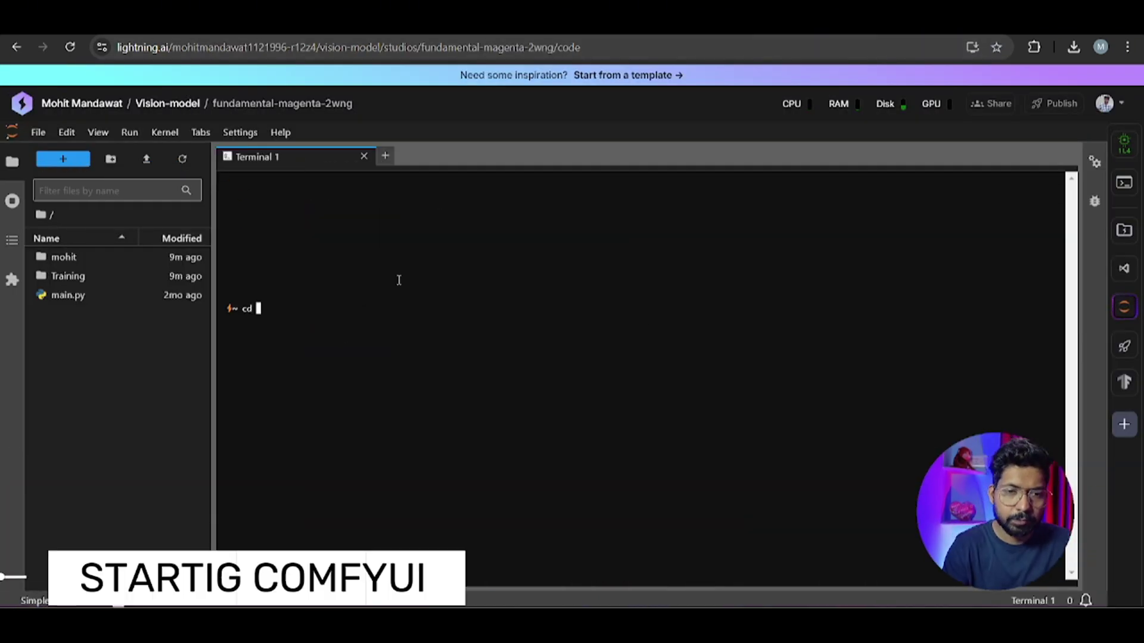
{"action": "key", "text": "Return"}
{"action": "type", "text": "python"}
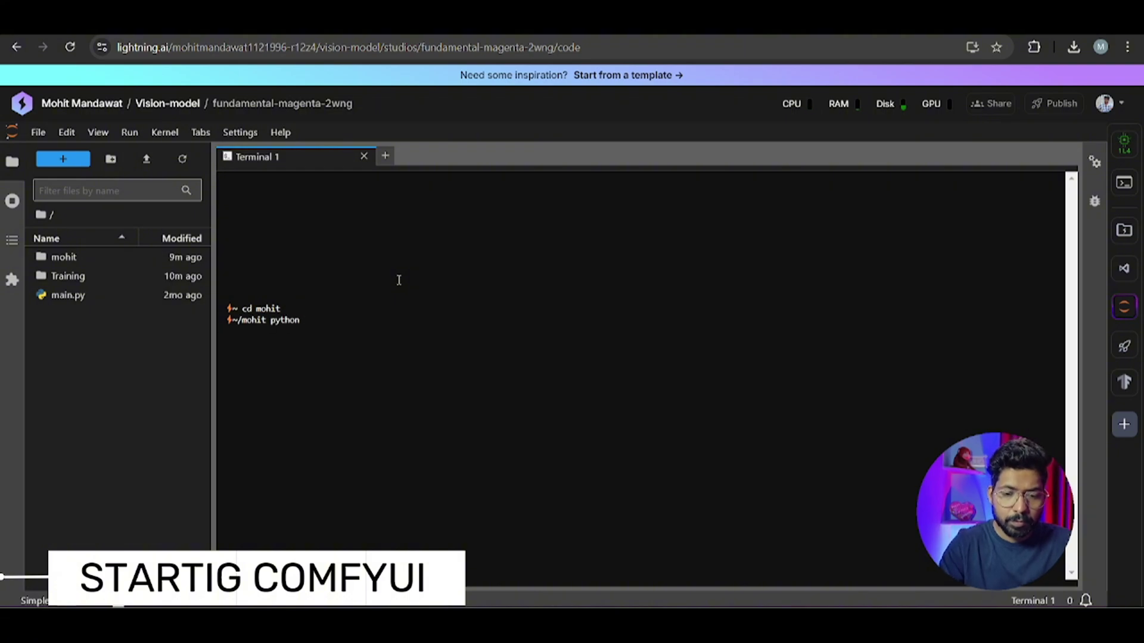
{"action": "type", "text": " tunnel.py"}
{"action": "key", "text": "Return"}
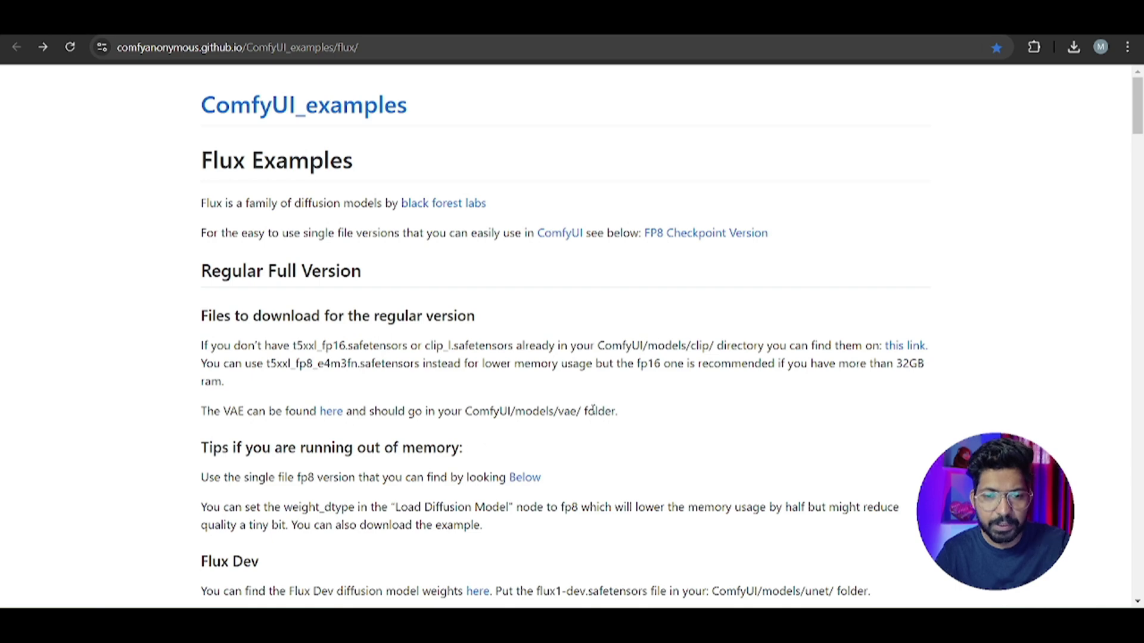
Read the Flux Examples page down to the Flux Dev section and highlight the ComfyUI/models/unet/ destination folder for flux1-dev.safetensors
{"action": "scroll", "coordinate": [594, 409], "scroll_direction": "down", "scroll_amount": 1}
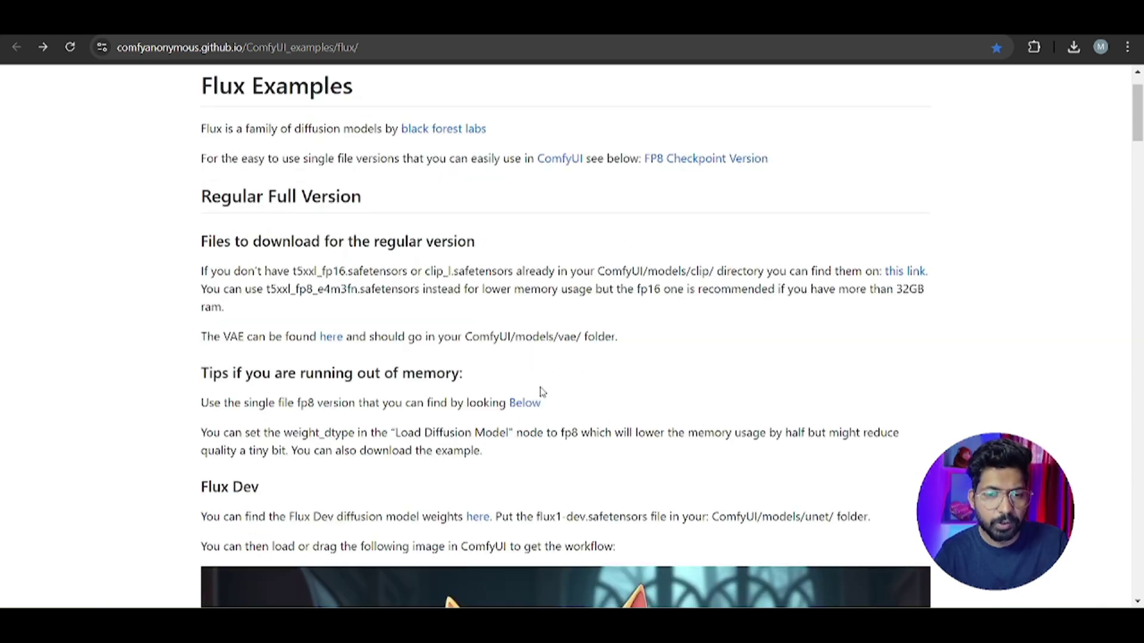
{"action": "scroll", "coordinate": [541, 392], "scroll_direction": "down", "scroll_amount": 2}
{"action": "scroll", "coordinate": [539, 417], "scroll_direction": "up", "scroll_amount": 1}
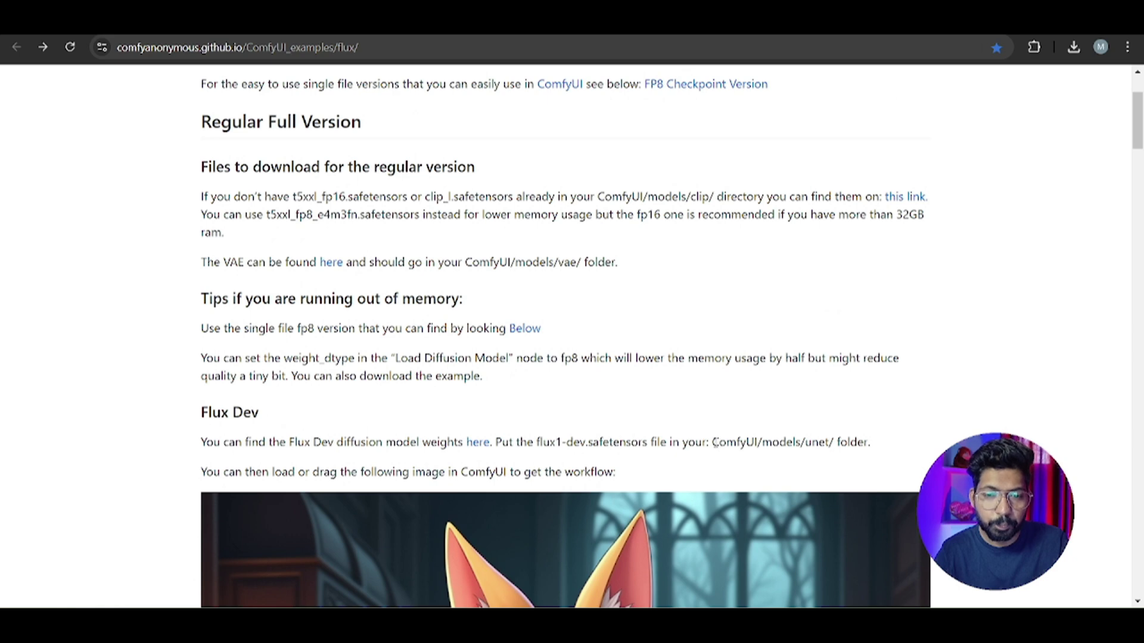
{"action": "left_click_drag", "start_coordinate": [713, 442], "coordinate": [837, 444]}
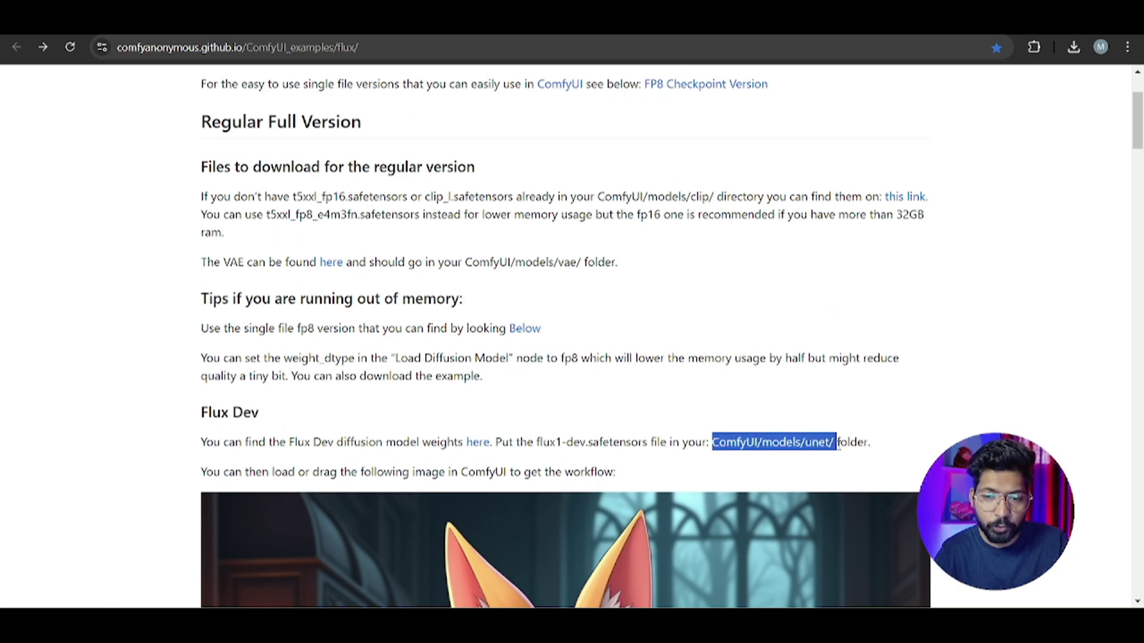
{"action": "left_click", "coordinate": [833, 466]}
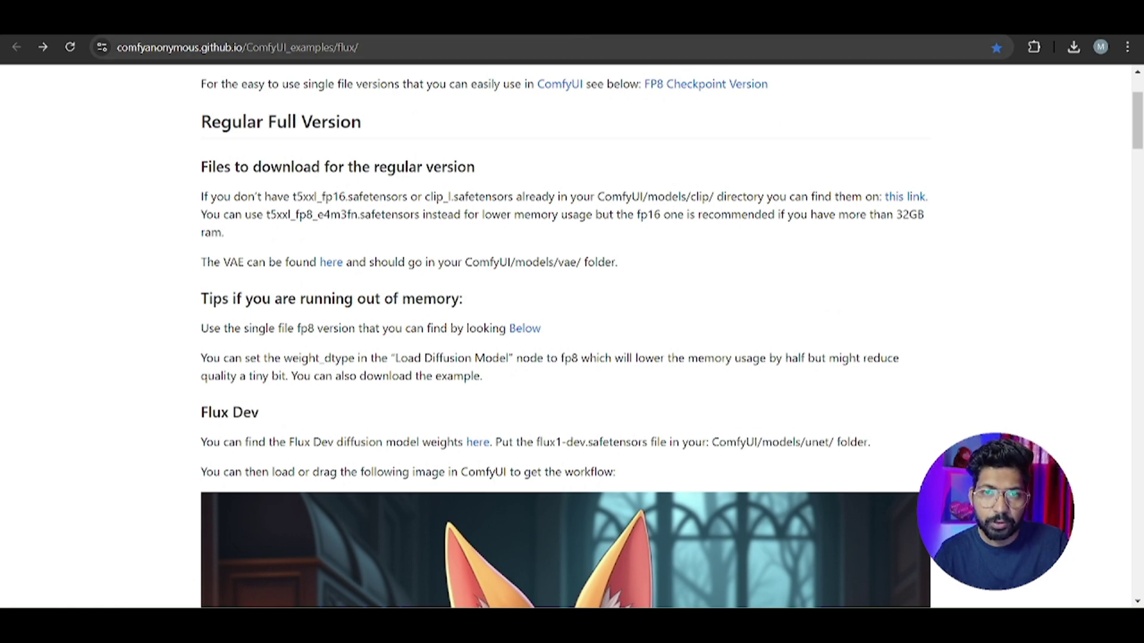
Switch to the Lightning AI studio, open ComfyUI/models/unet inside the account owner's folder, and widen the file list to inspect the Flux model files
{"action": "left_click", "coordinate": [119, 21]}
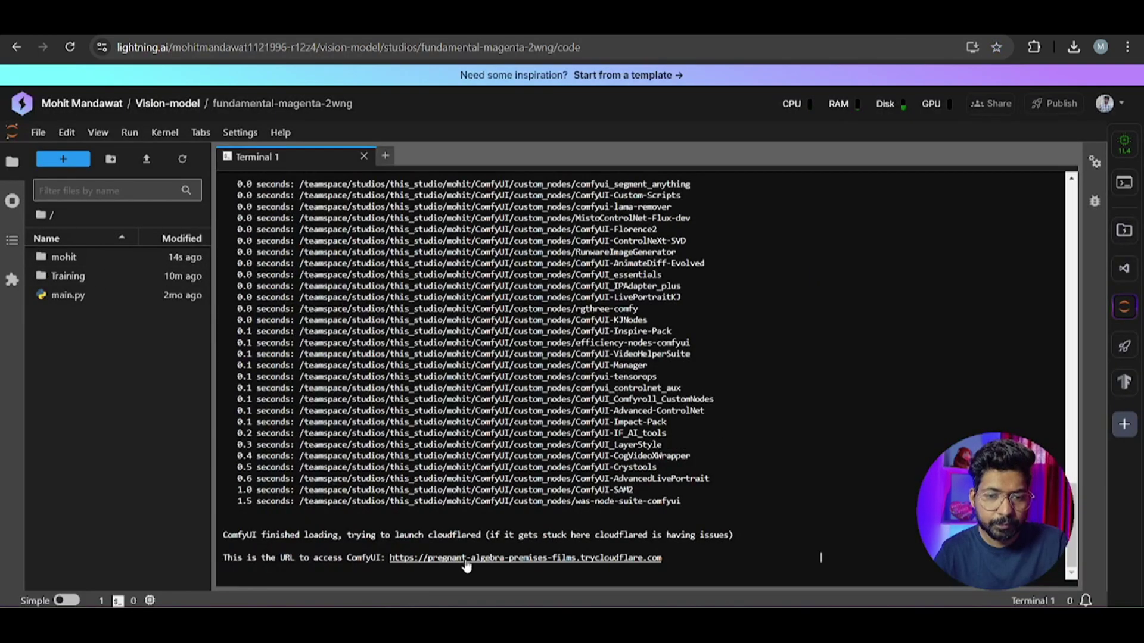
{"action": "left_click", "coordinate": [87, 257]}
{"action": "double_click", "coordinate": [88, 257]}
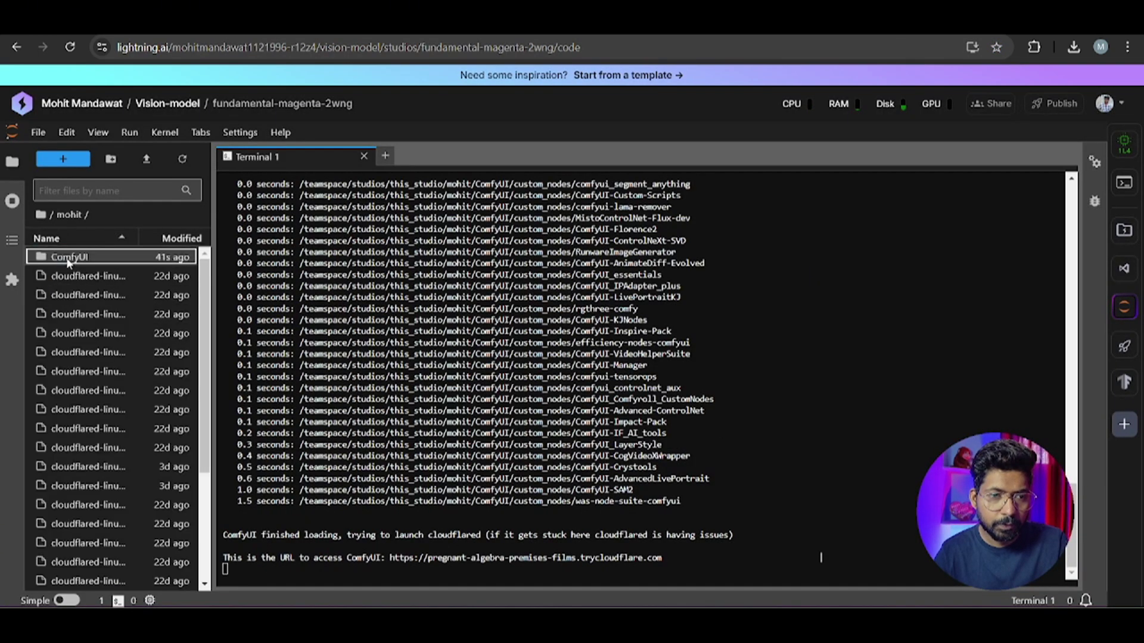
{"action": "left_click", "coordinate": [66, 259]}
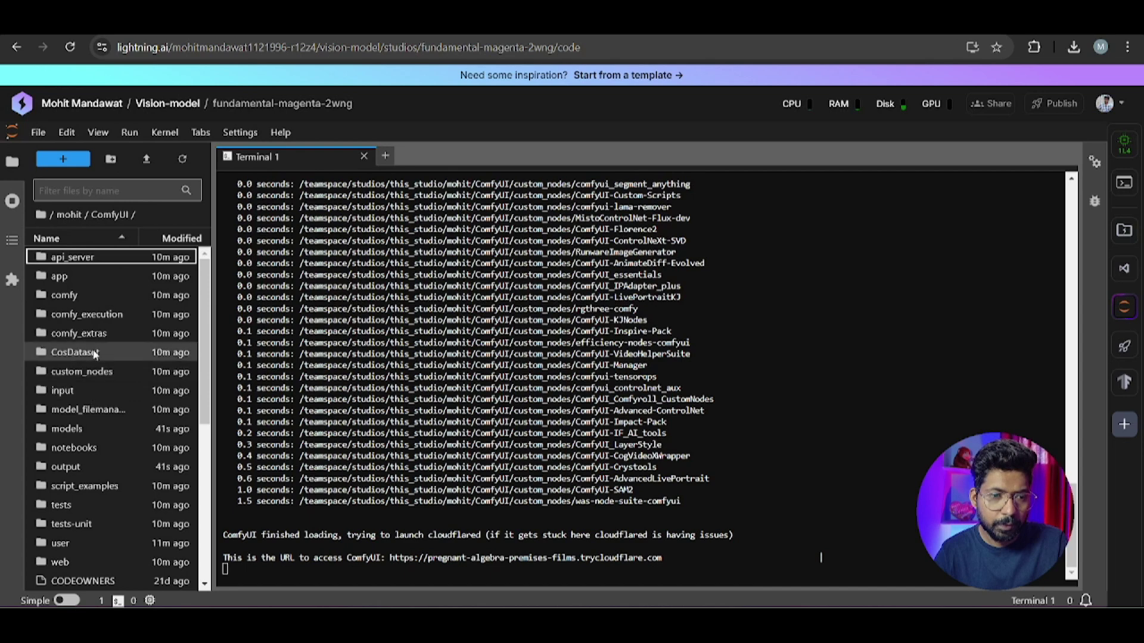
{"action": "left_click", "coordinate": [69, 428]}
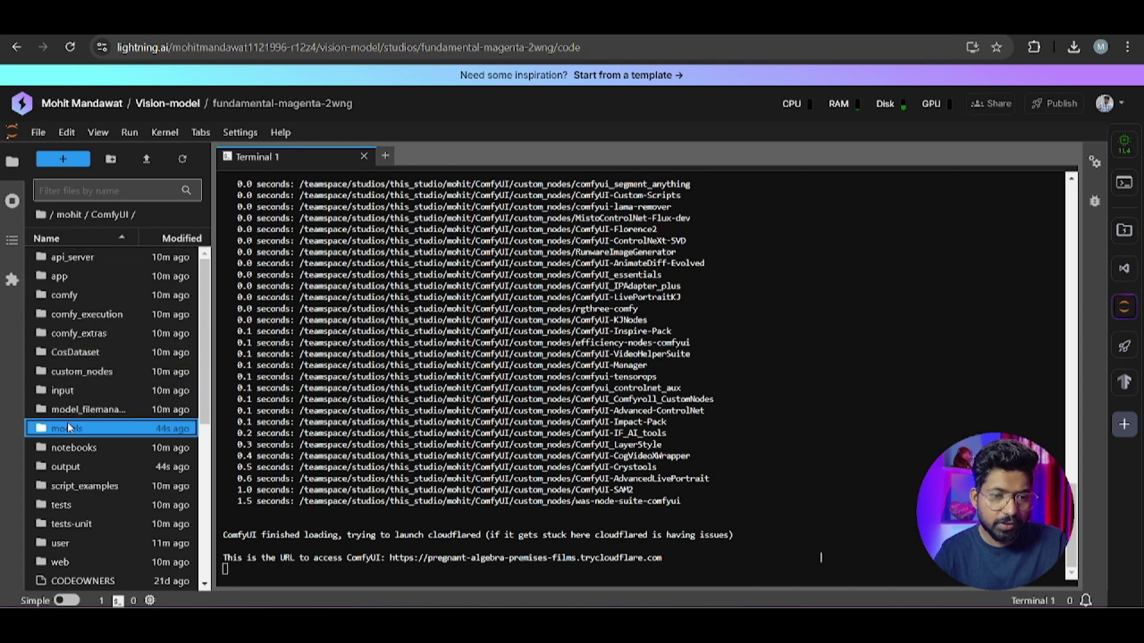
{"action": "double_click", "coordinate": [75, 437]}
{"action": "scroll", "coordinate": [80, 423], "scroll_direction": "down", "scroll_amount": 5}
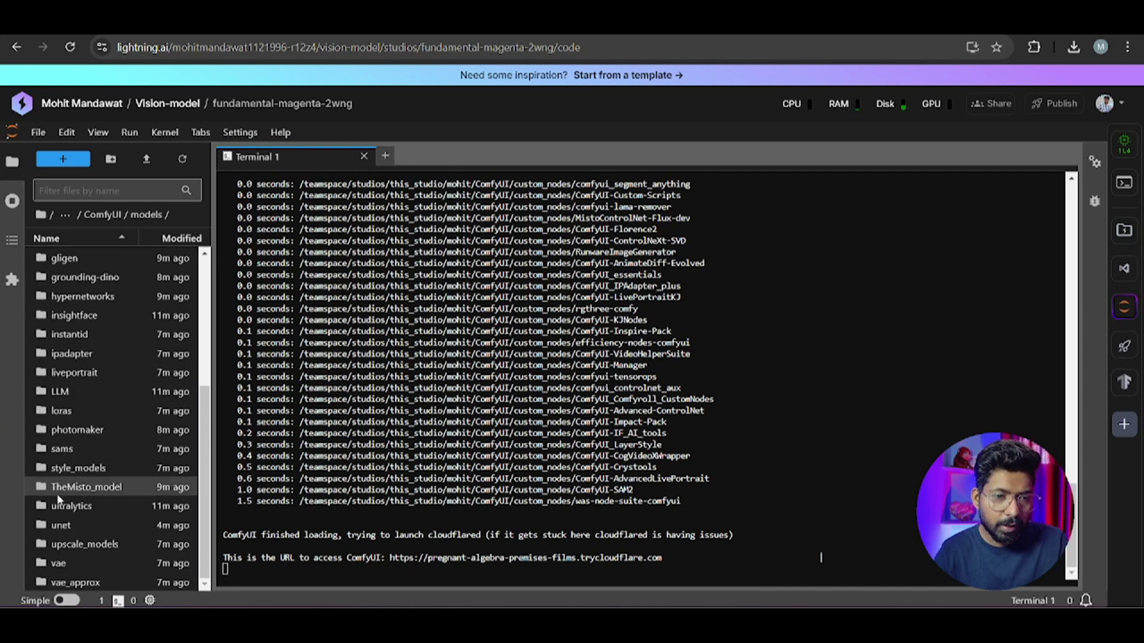
{"action": "left_click", "coordinate": [66, 527]}
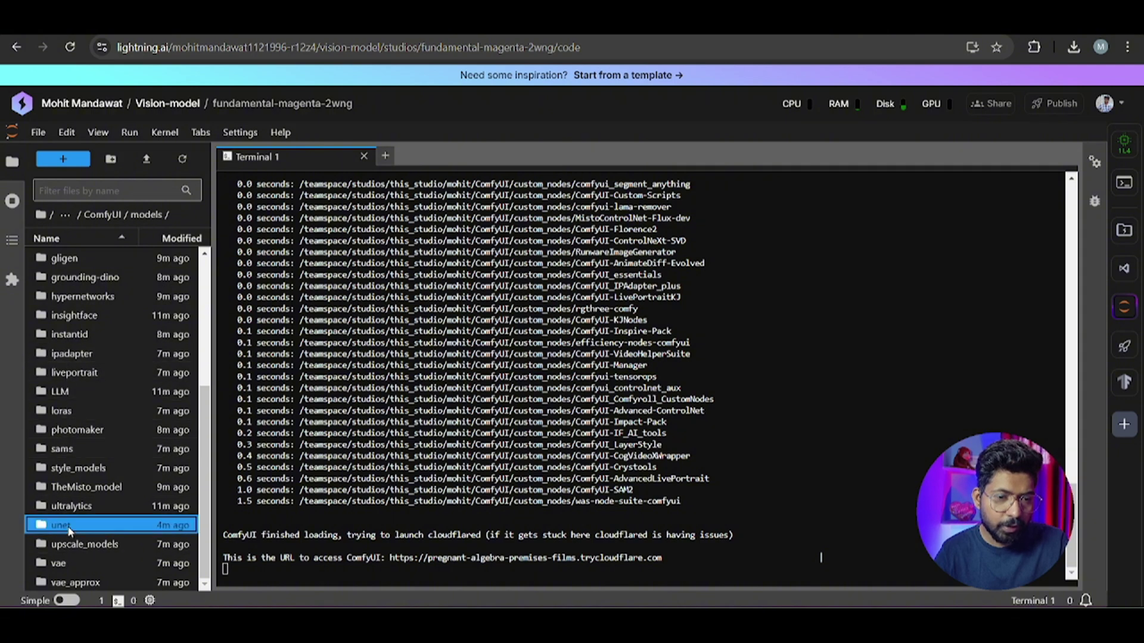
{"action": "double_click", "coordinate": [66, 527]}
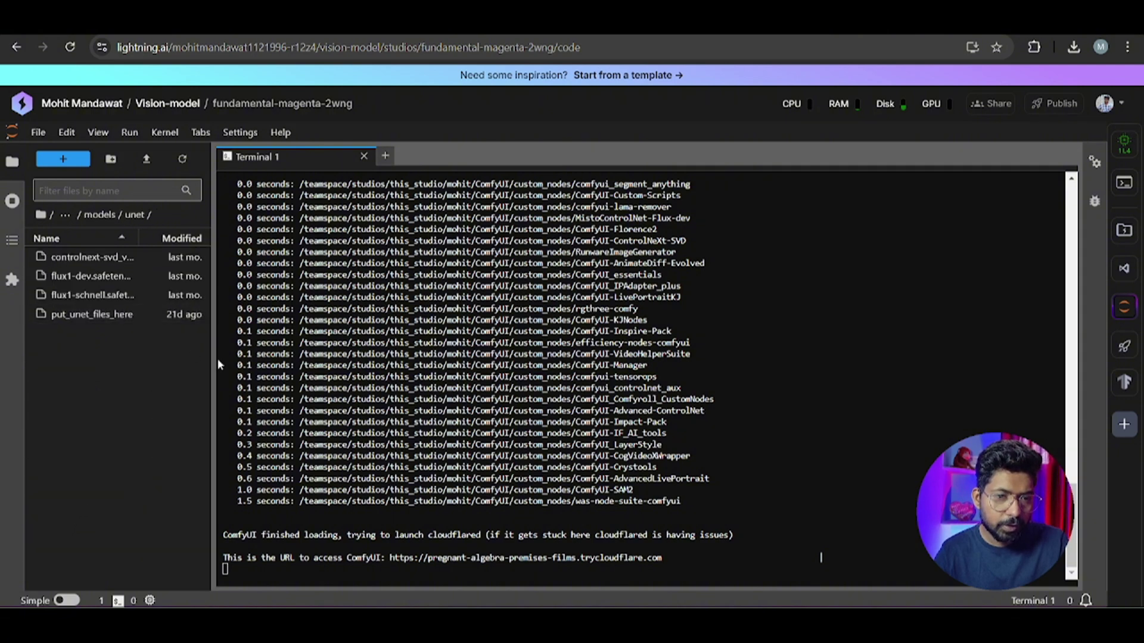
{"action": "left_click_drag", "start_coordinate": [213, 360], "coordinate": [314, 360]}
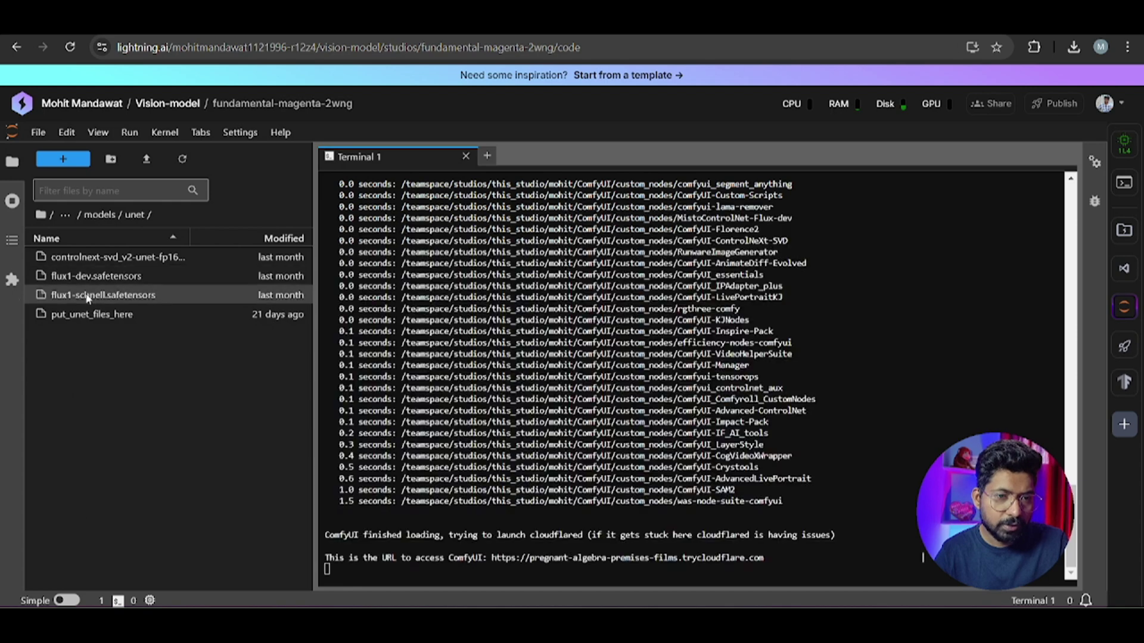
{"action": "mouse_move", "coordinate": [90, 300]}
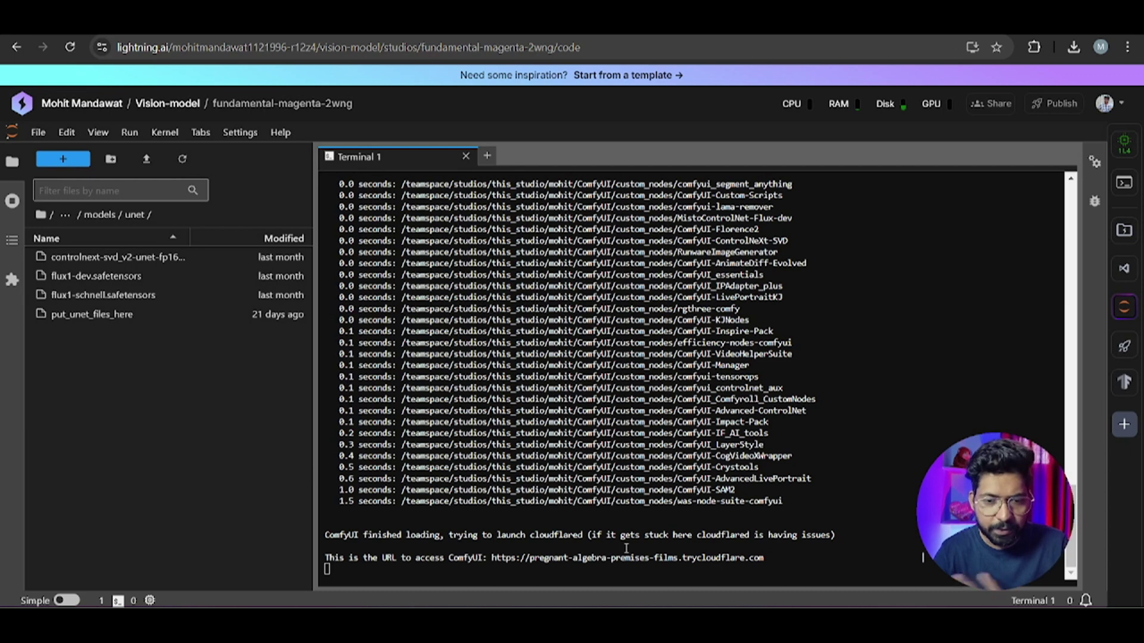
Open the ComfyUI trycloudflare URL from the terminal output and examine the Flux workflow's nodes
{"action": "left_click", "coordinate": [602, 560]}
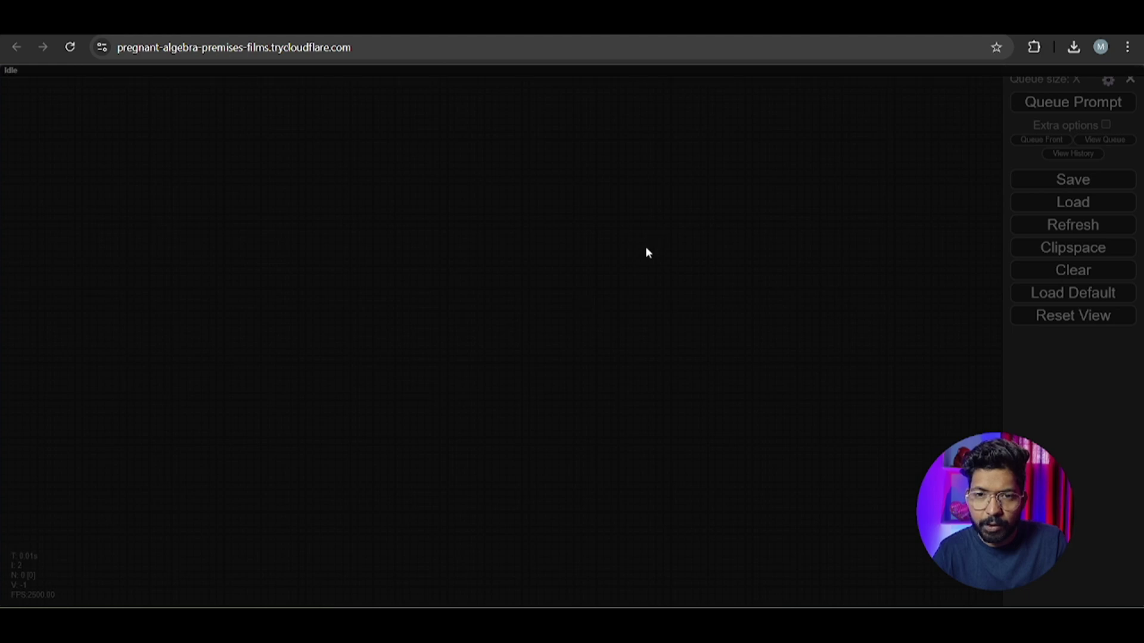
{"action": "scroll", "coordinate": [635, 483], "scroll_direction": "down", "scroll_amount": 3}
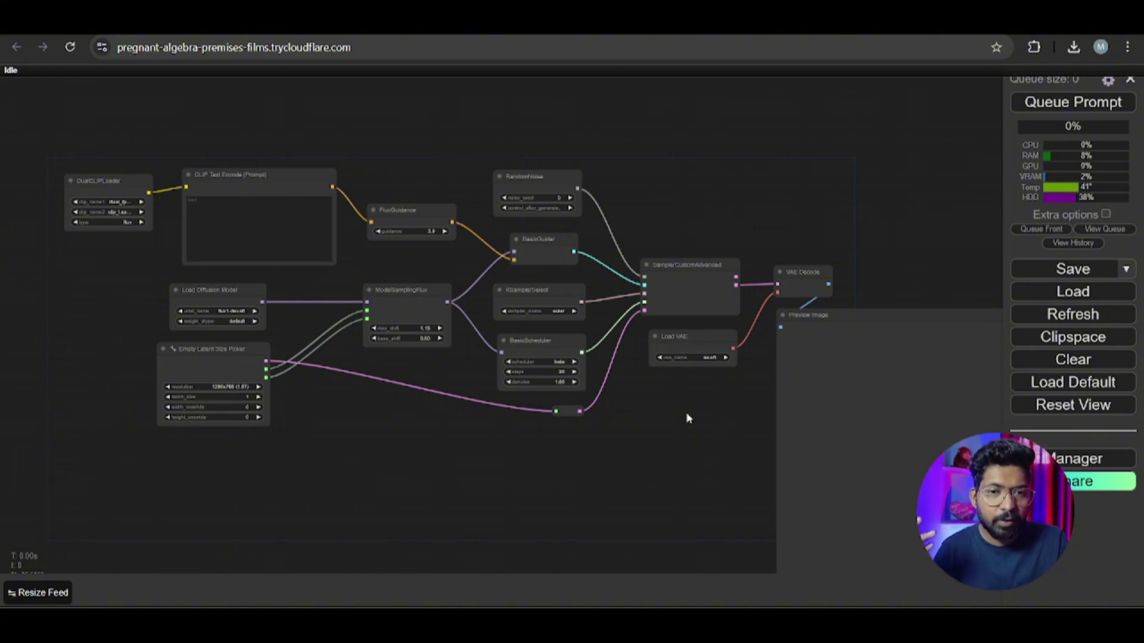
{"action": "scroll", "coordinate": [688, 417], "scroll_direction": "up", "scroll_amount": 5}
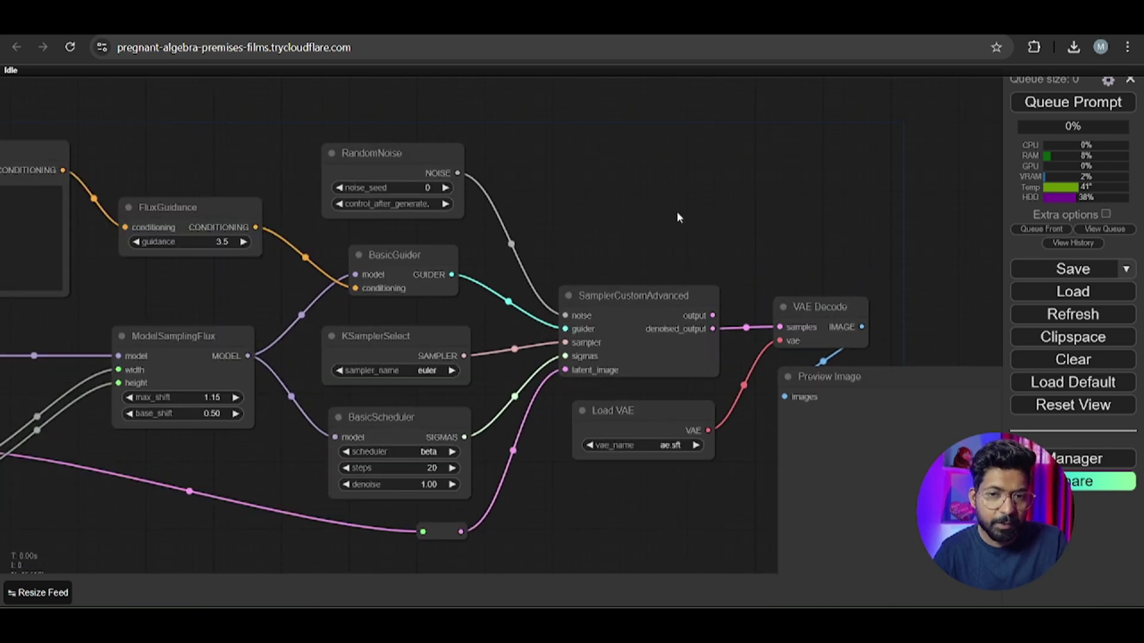
Add a KSampler node in the empty area above the SamplerCustomAdvanced node
{"action": "left_click_drag", "start_coordinate": [678, 218], "coordinate": [624, 290]}
{"action": "double_click", "coordinate": [610, 218]}
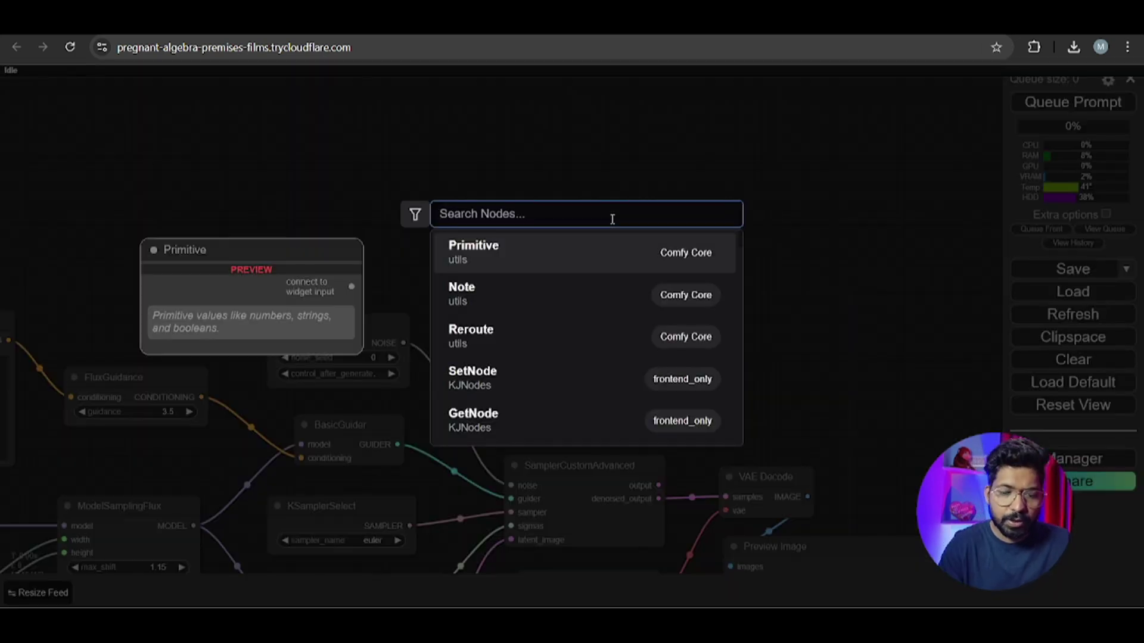
{"action": "type", "text": "kasamp;"}
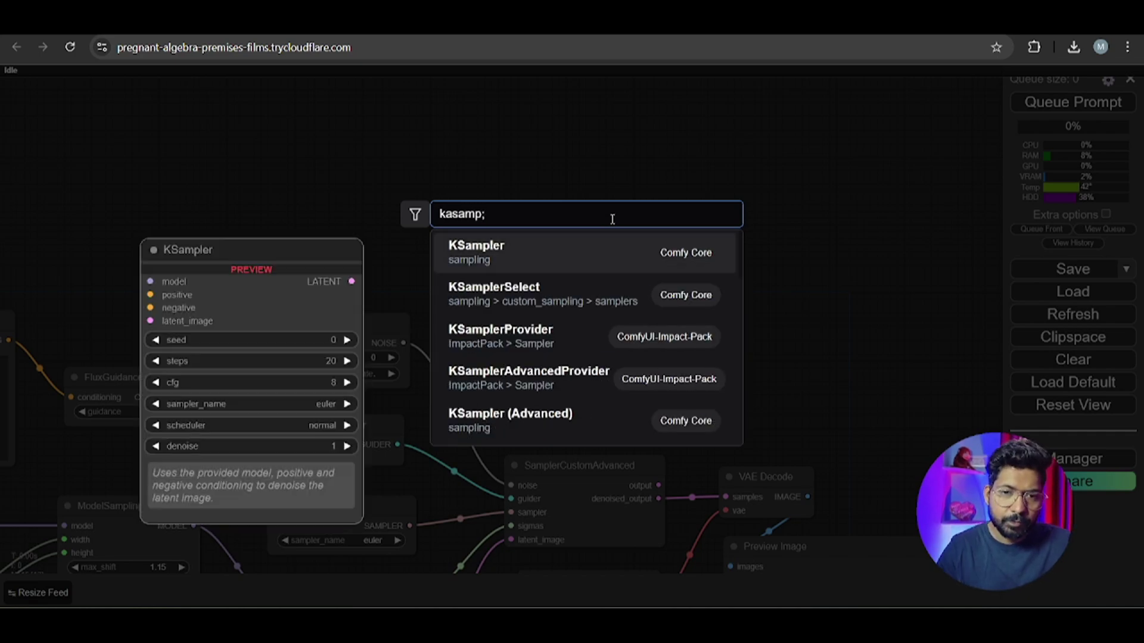
{"action": "left_click", "coordinate": [536, 252]}
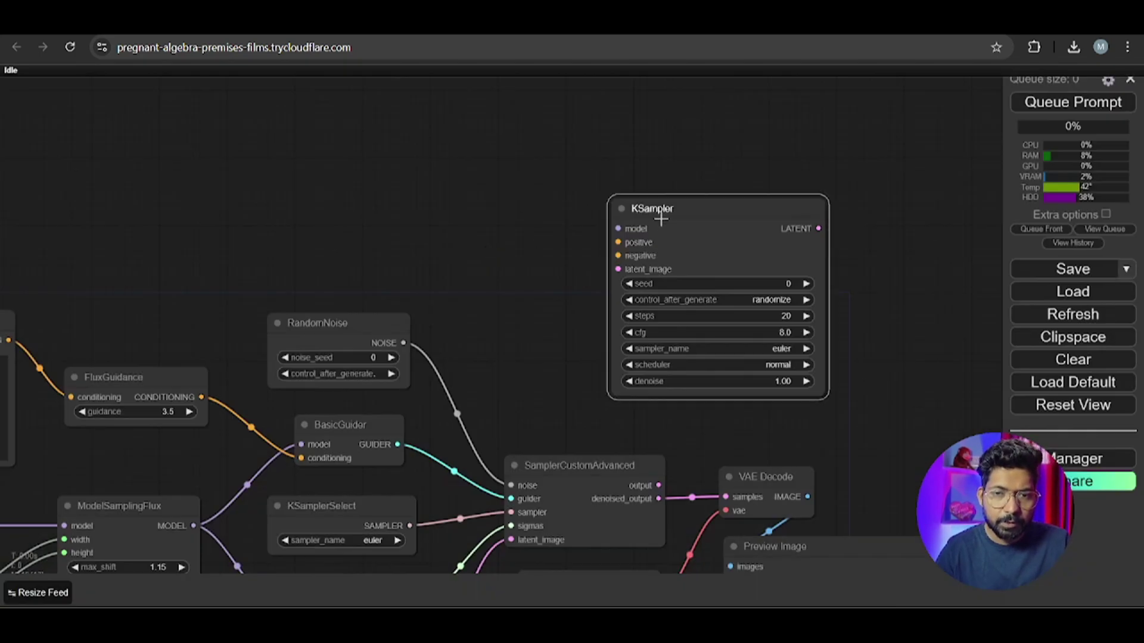
Connect the ModelSamplingFlux model, the Empty Latent Size Picker latent and the CLIP Text Encode conditioning (as positive) to the KSampler
{"action": "scroll", "coordinate": [660, 219], "scroll_direction": "down", "scroll_amount": 5}
{"action": "left_click_drag", "start_coordinate": [416, 226], "coordinate": [485, 202]}
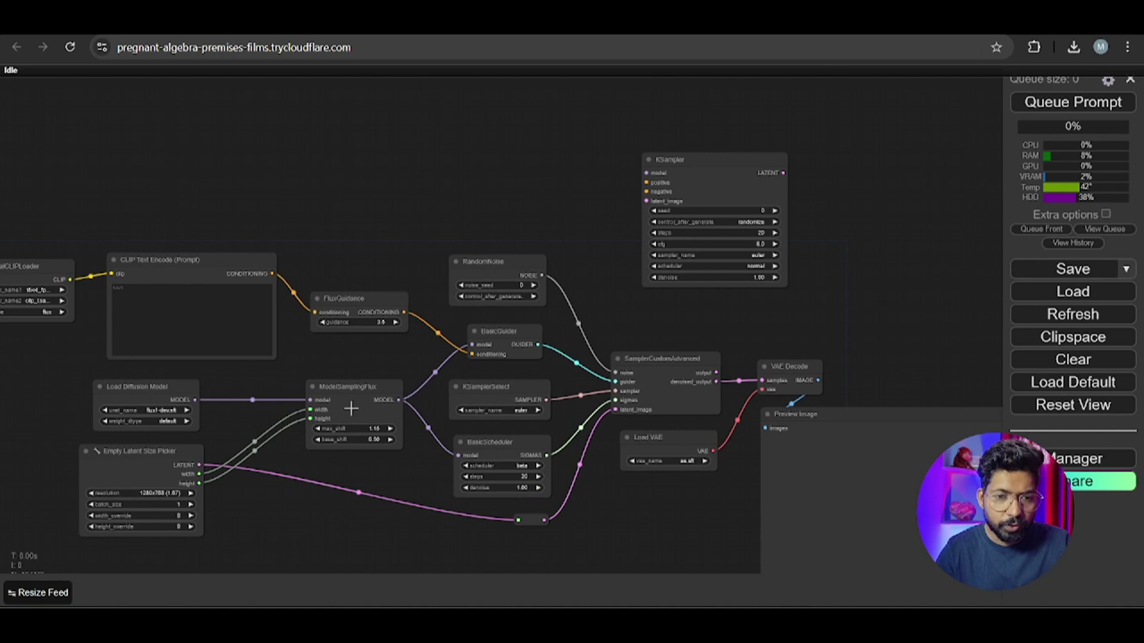
{"action": "left_click_drag", "start_coordinate": [399, 400], "coordinate": [646, 173]}
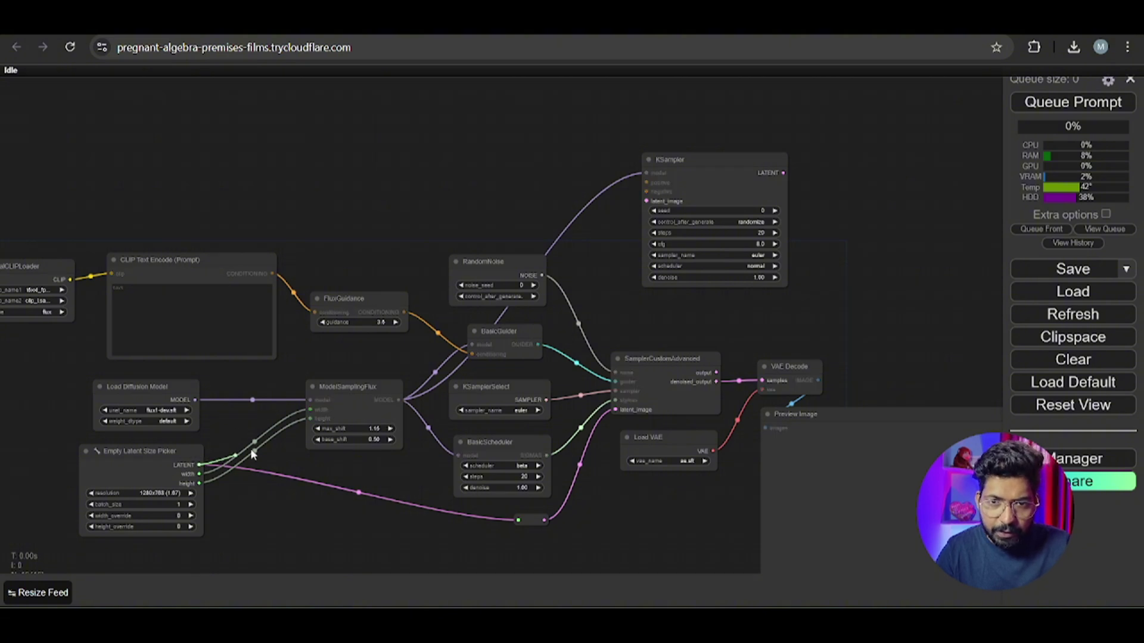
{"action": "left_click_drag", "start_coordinate": [199, 464], "coordinate": [643, 201]}
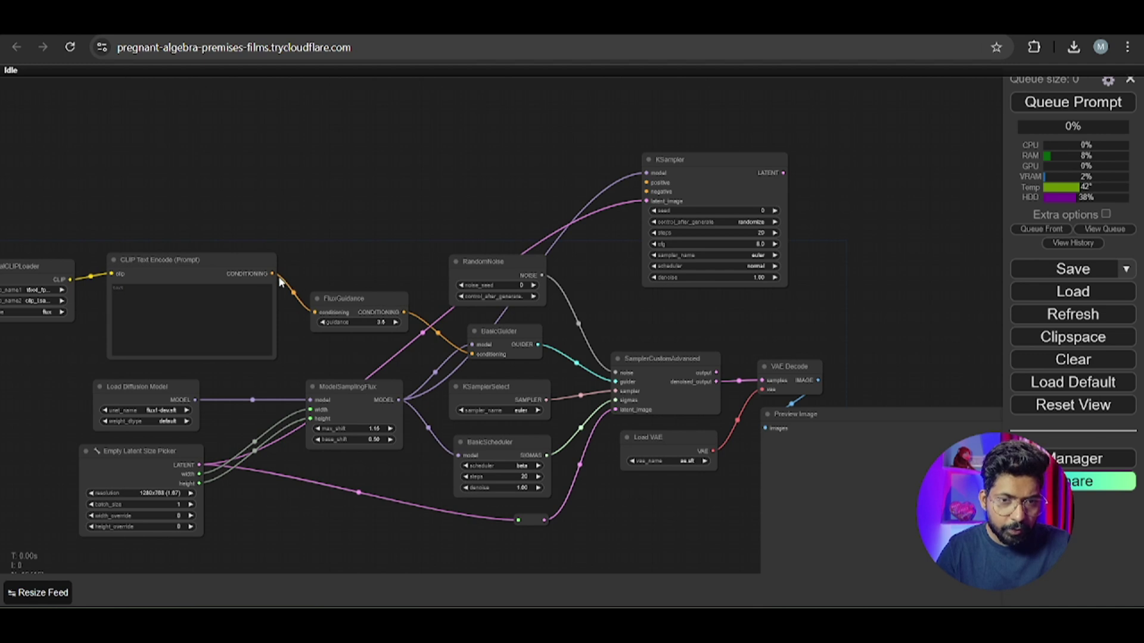
{"action": "left_click_drag", "start_coordinate": [272, 274], "coordinate": [646, 182]}
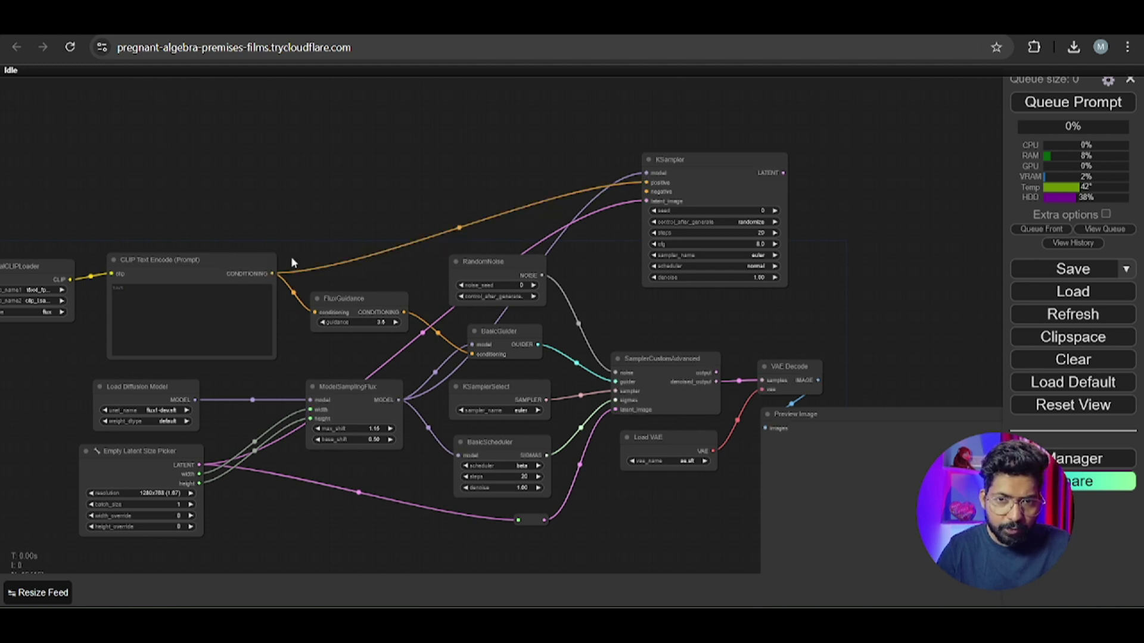
Duplicate the CLIP Text Encode node, place the copy above the original and connect its conditioning to the KSampler's negative input
{"action": "left_click", "coordinate": [216, 263]}
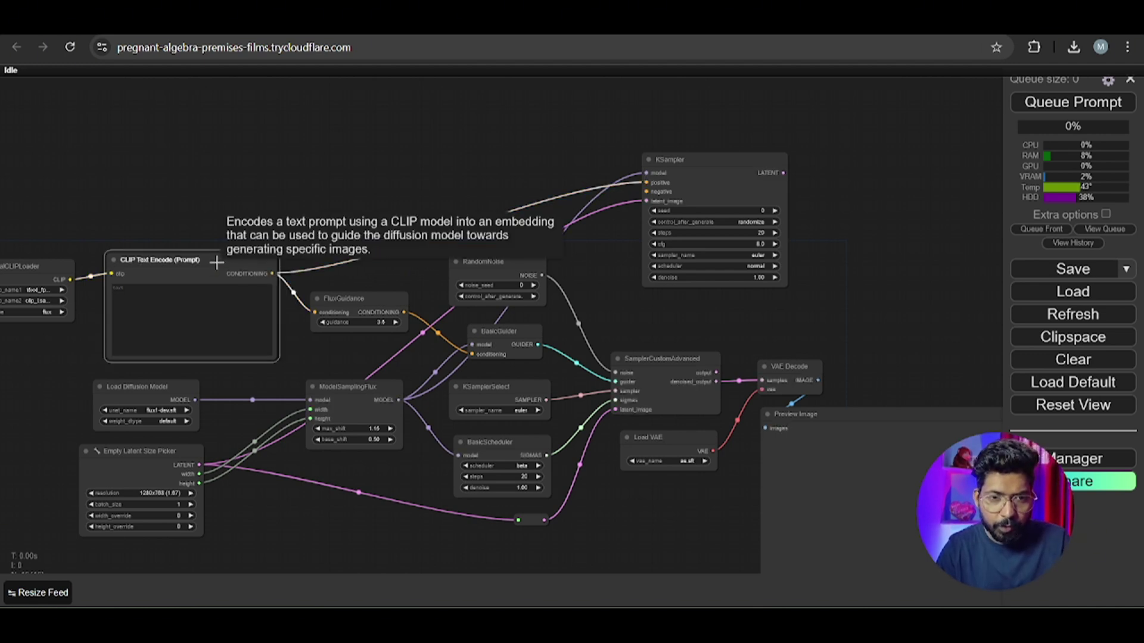
{"action": "key", "text": "ctrl+c"}
{"action": "key", "text": "ctrl+v"}
{"action": "left_click_drag", "start_coordinate": [298, 256], "coordinate": [312, 119]}
{"action": "left_click_drag", "start_coordinate": [403, 137], "coordinate": [646, 192]}
Duplicate the VAE Decode and Preview Image nodes together and place the copies beside the KSampler
{"action": "left_click_drag", "start_coordinate": [969, 248], "coordinate": [828, 231]}
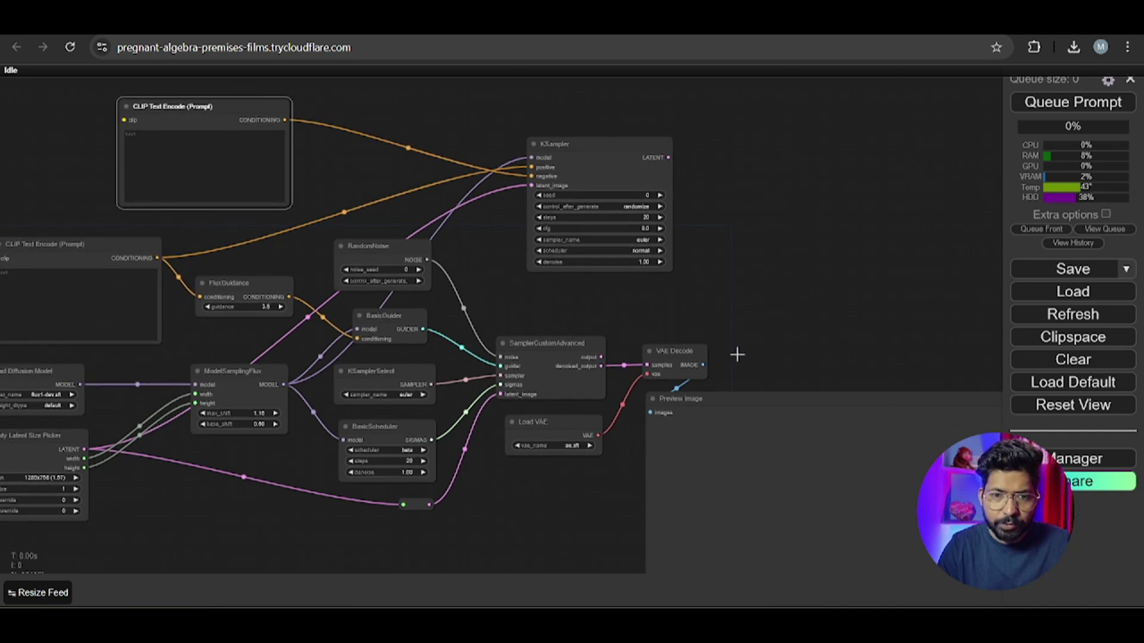
{"action": "left_click_drag", "start_coordinate": [735, 352], "coordinate": [572, 249]}
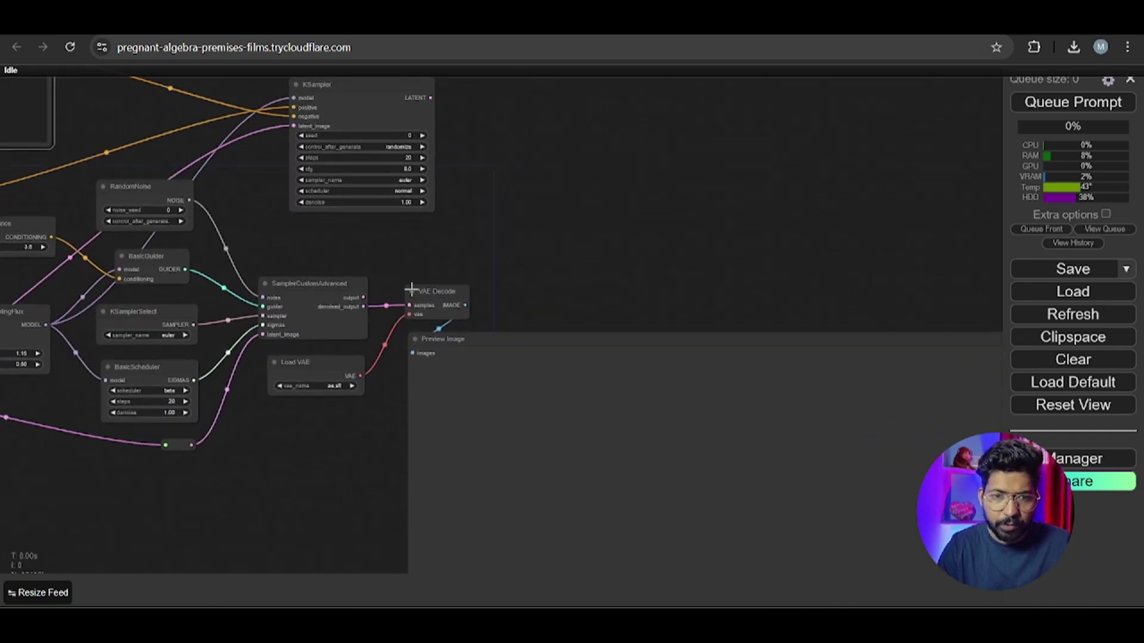
{"action": "left_click", "coordinate": [441, 299]}
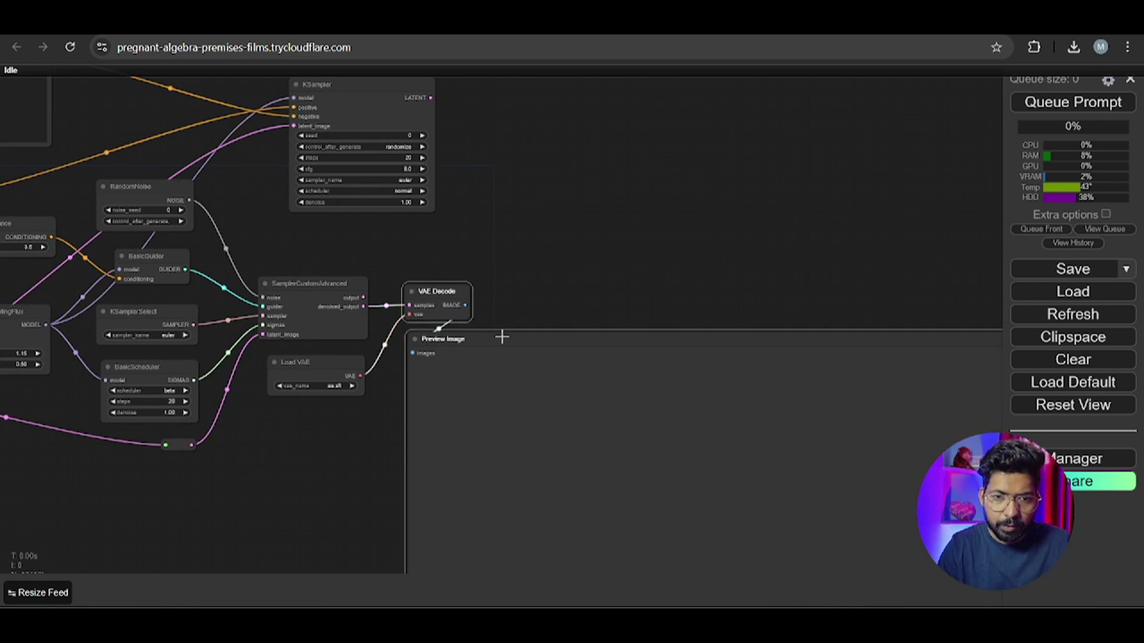
{"action": "key", "text": "ctrl+v"}
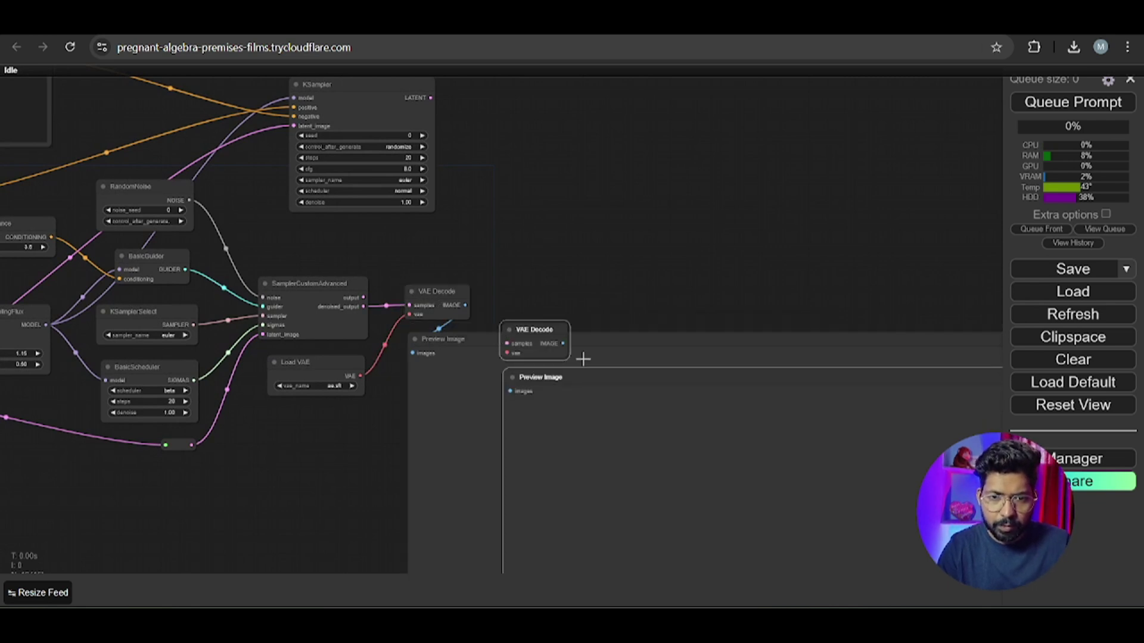
{"action": "left_click_drag", "start_coordinate": [646, 358], "coordinate": [655, 157]}
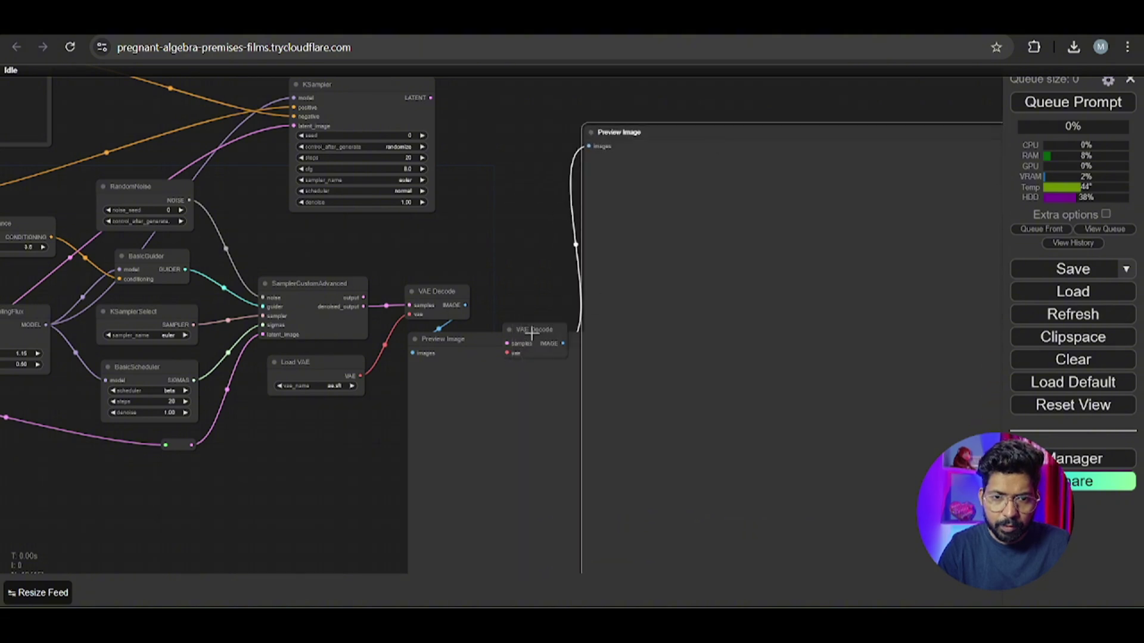
{"action": "left_click_drag", "start_coordinate": [532, 332], "coordinate": [502, 120]}
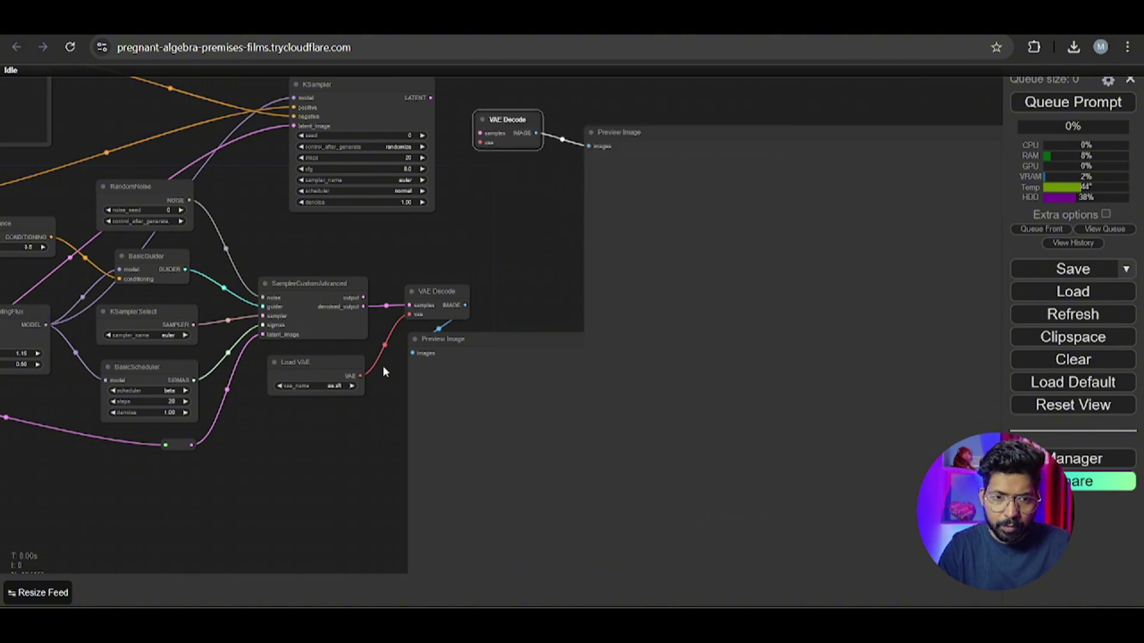
Connect the Load VAE output and the KSampler's latent output to the duplicated VAE Decode node
{"action": "left_click_drag", "start_coordinate": [361, 375], "coordinate": [481, 142]}
{"action": "left_click_drag", "start_coordinate": [363, 376], "coordinate": [480, 142]}
{"action": "left_click_drag", "start_coordinate": [433, 98], "coordinate": [480, 133]}
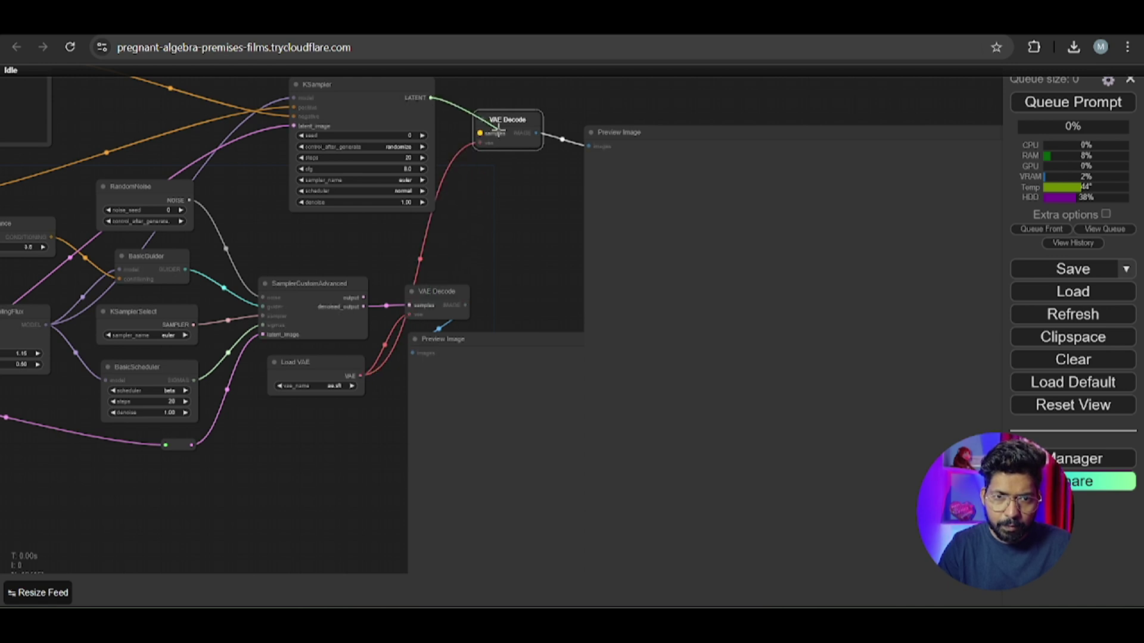
Move the duplicated Preview Image node clear of the original one and shrink both preview nodes
{"action": "scroll", "coordinate": [532, 209], "scroll_direction": "down", "scroll_amount": 5}
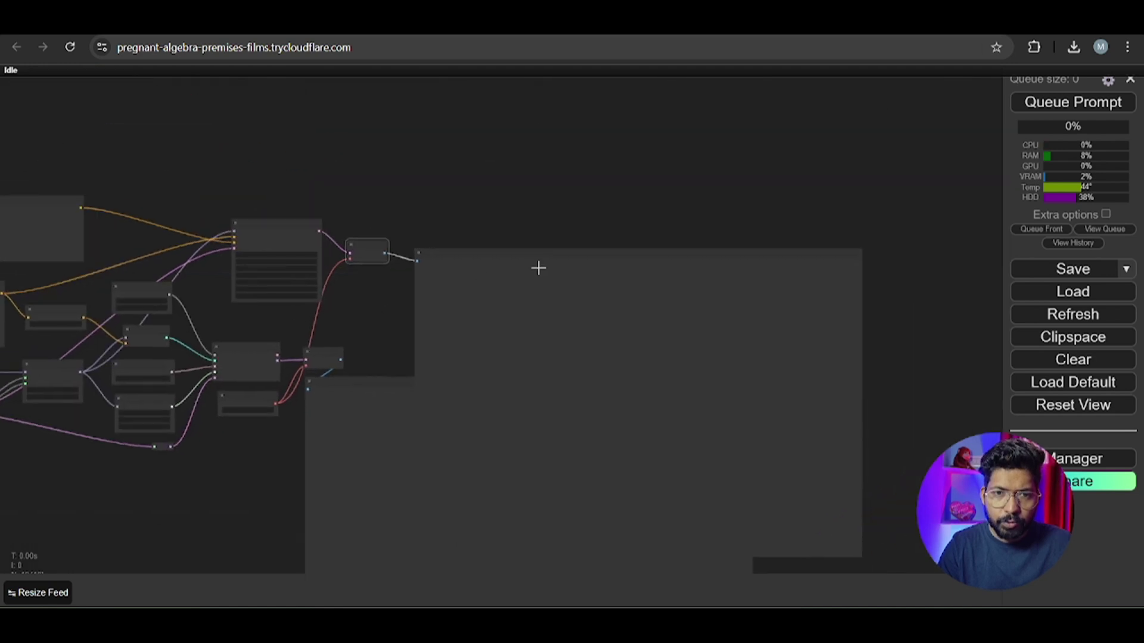
{"action": "left_click_drag", "start_coordinate": [539, 265], "coordinate": [645, 136]}
{"action": "scroll", "coordinate": [417, 268], "scroll_direction": "down", "scroll_amount": 3}
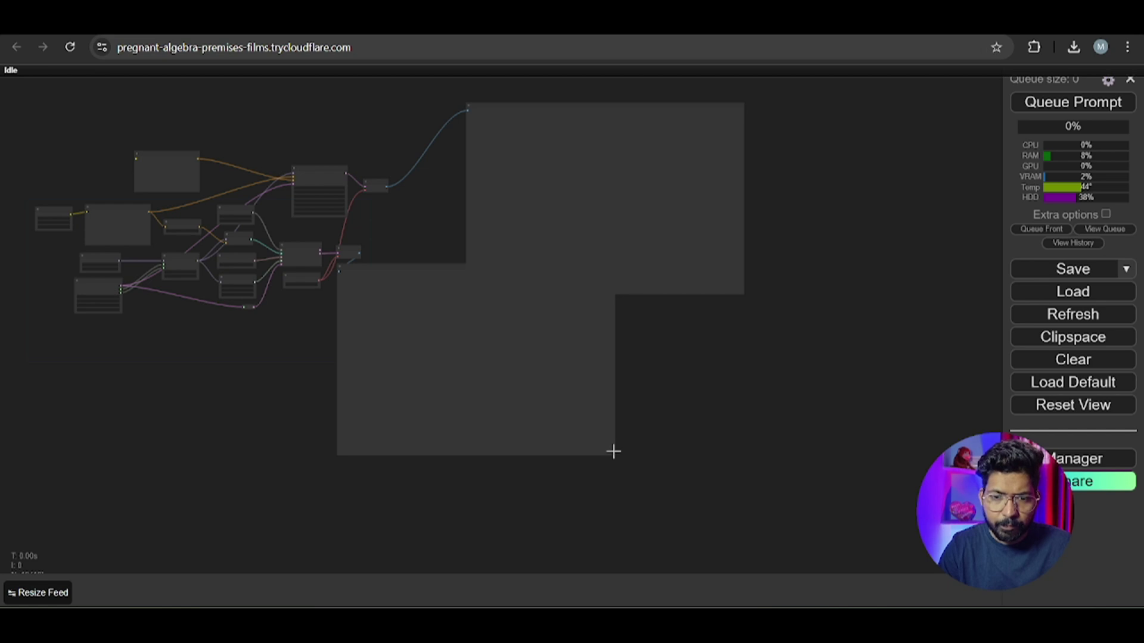
{"action": "left_click_drag", "start_coordinate": [611, 453], "coordinate": [480, 370]}
{"action": "left_click_drag", "start_coordinate": [579, 115], "coordinate": [666, 178]}
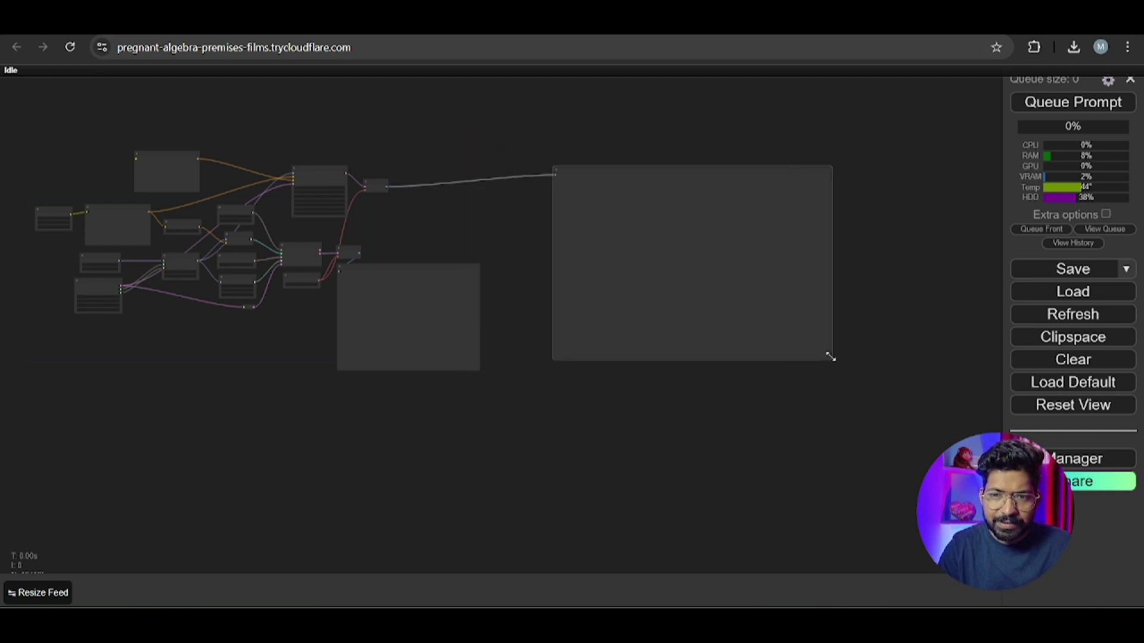
{"action": "left_click_drag", "start_coordinate": [831, 359], "coordinate": [707, 274]}
{"action": "left_click_drag", "start_coordinate": [597, 335], "coordinate": [681, 378]}
{"action": "scroll", "coordinate": [508, 298], "scroll_direction": "up", "scroll_amount": 6}
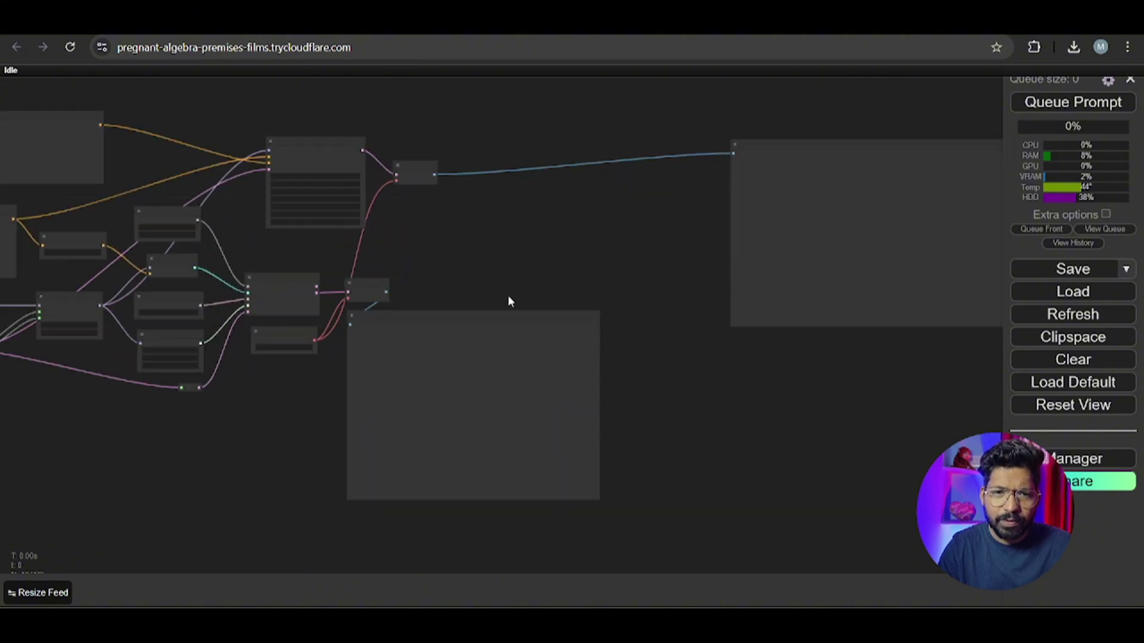
Move the original Preview Image node clear of the workflow, beside and below the VAE Decode node that feeds it
{"action": "scroll", "coordinate": [437, 255], "scroll_direction": "up", "scroll_amount": 4}
{"action": "left_click_drag", "start_coordinate": [436, 256], "coordinate": [807, 355]}
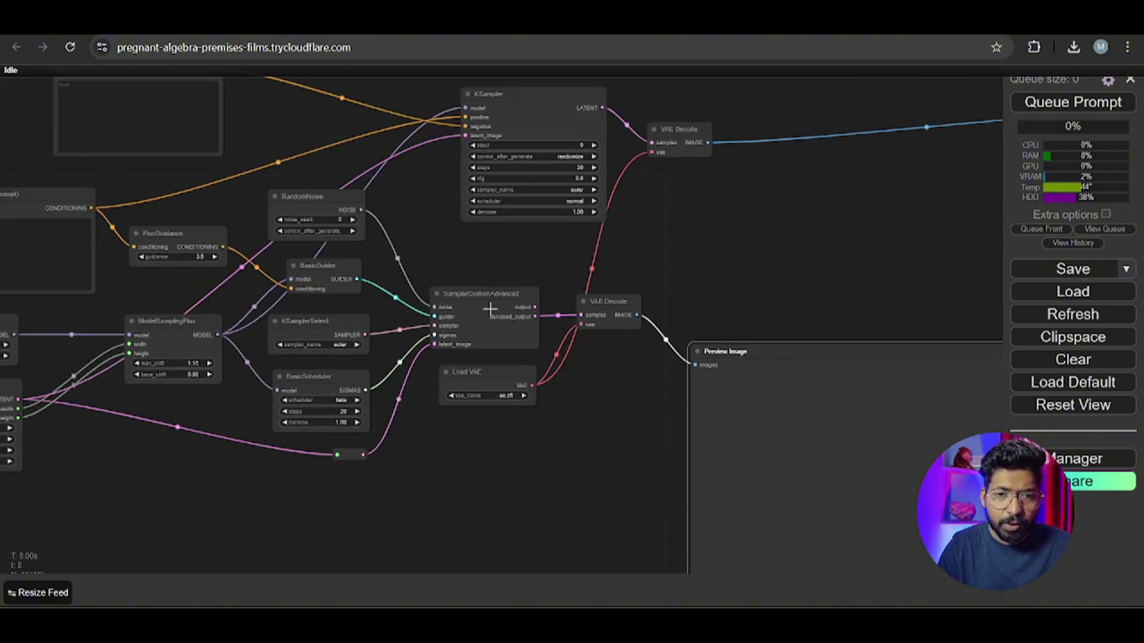
{"action": "scroll", "coordinate": [477, 276], "scroll_direction": "up", "scroll_amount": 4}
{"action": "scroll", "coordinate": [563, 256], "scroll_direction": "down", "scroll_amount": 5}
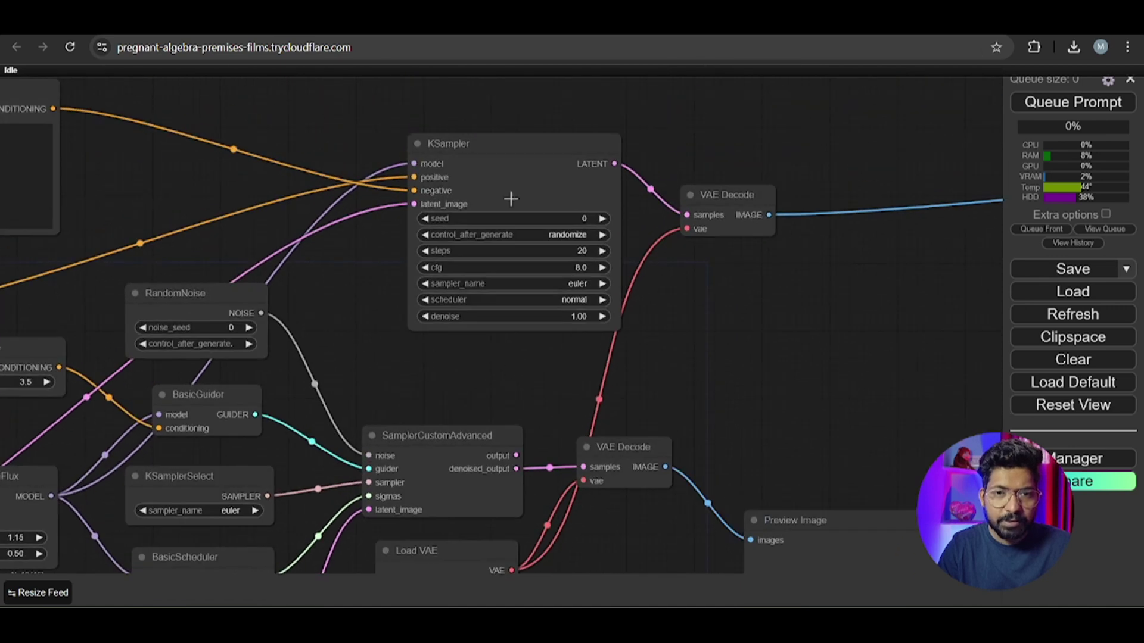
{"action": "scroll", "coordinate": [483, 353], "scroll_direction": "down", "scroll_amount": 2}
Move the DualCLIPLoader node away from the CLIP Text Encode node and widen it to show its full file names
{"action": "left_click_drag", "start_coordinate": [502, 341], "coordinate": [806, 247]}
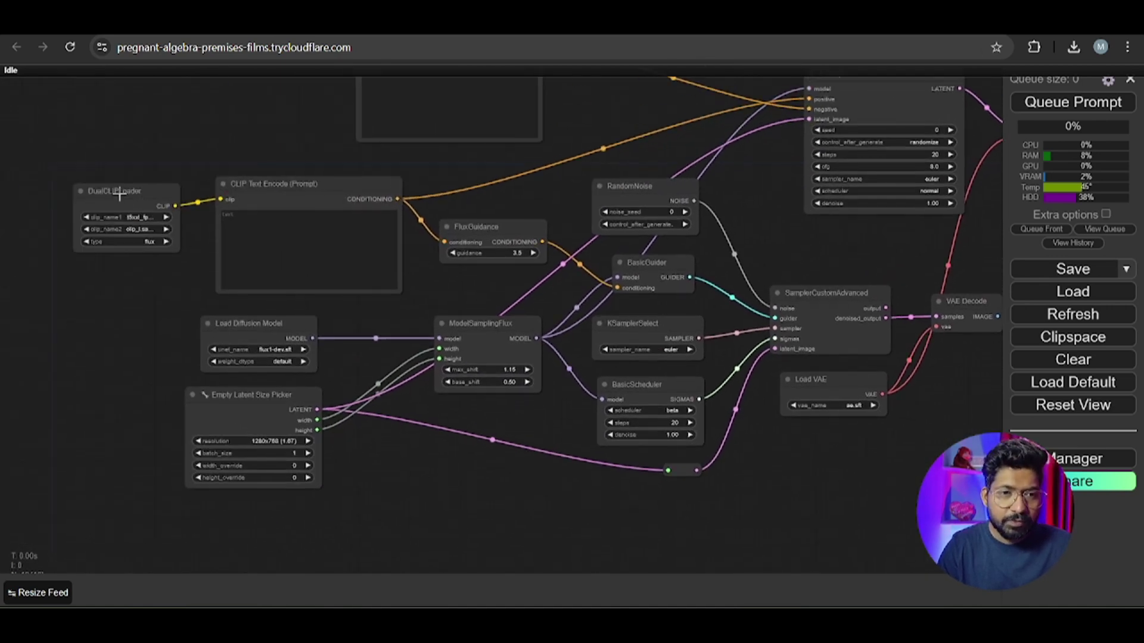
{"action": "left_click_drag", "start_coordinate": [122, 194], "coordinate": [71, 173]}
{"action": "left_click_drag", "start_coordinate": [128, 229], "coordinate": [201, 243]}
{"action": "scroll", "coordinate": [335, 348], "scroll_direction": "up", "scroll_amount": 2}
{"action": "scroll", "coordinate": [336, 354], "scroll_direction": "up", "scroll_amount": 1}
Choose flux1-dev.safetensors as the unet_name in the Load Diffusion Model node
{"action": "left_click", "coordinate": [259, 349]}
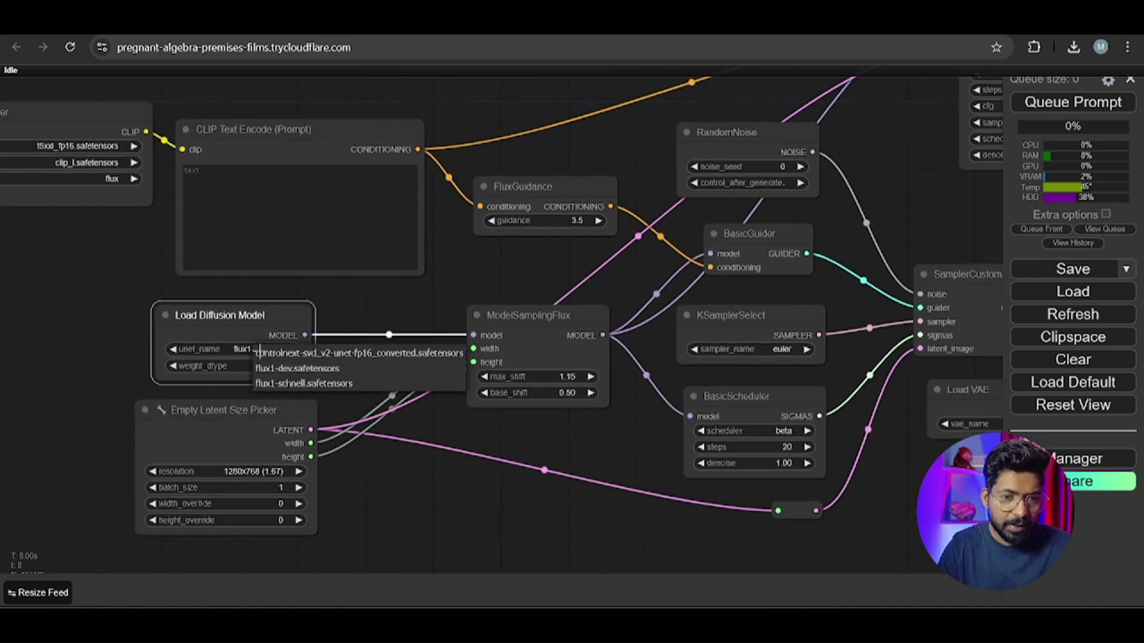
{"action": "left_click", "coordinate": [310, 369]}
{"action": "left_click_drag", "start_coordinate": [490, 442], "coordinate": [586, 426]}
Switch to the ComfyUI Flux Examples page and open its download link for the CLIP text encoder files
{"action": "left_click", "coordinate": [199, 228]}
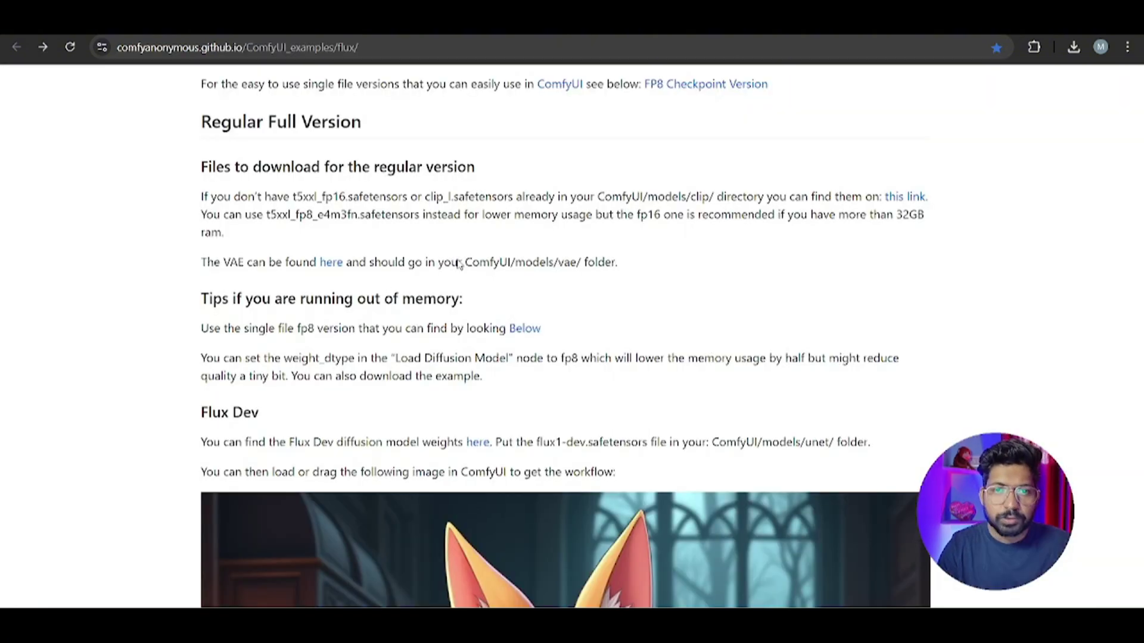
{"action": "scroll", "coordinate": [565, 340], "scroll_direction": "up", "scroll_amount": 3}
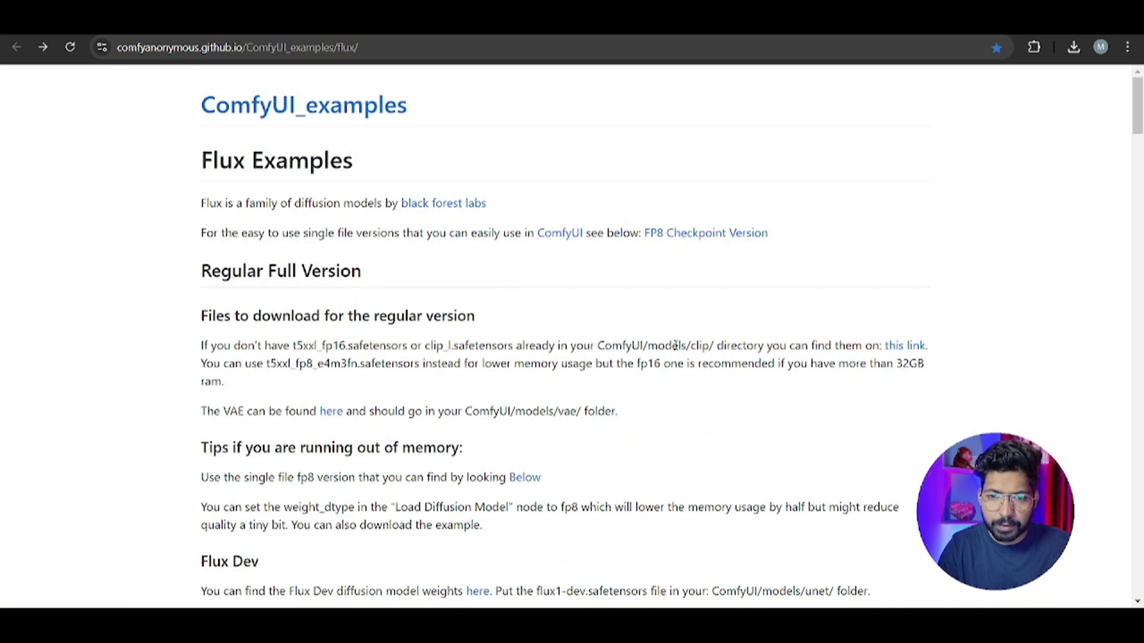
{"action": "left_click", "coordinate": [904, 349]}
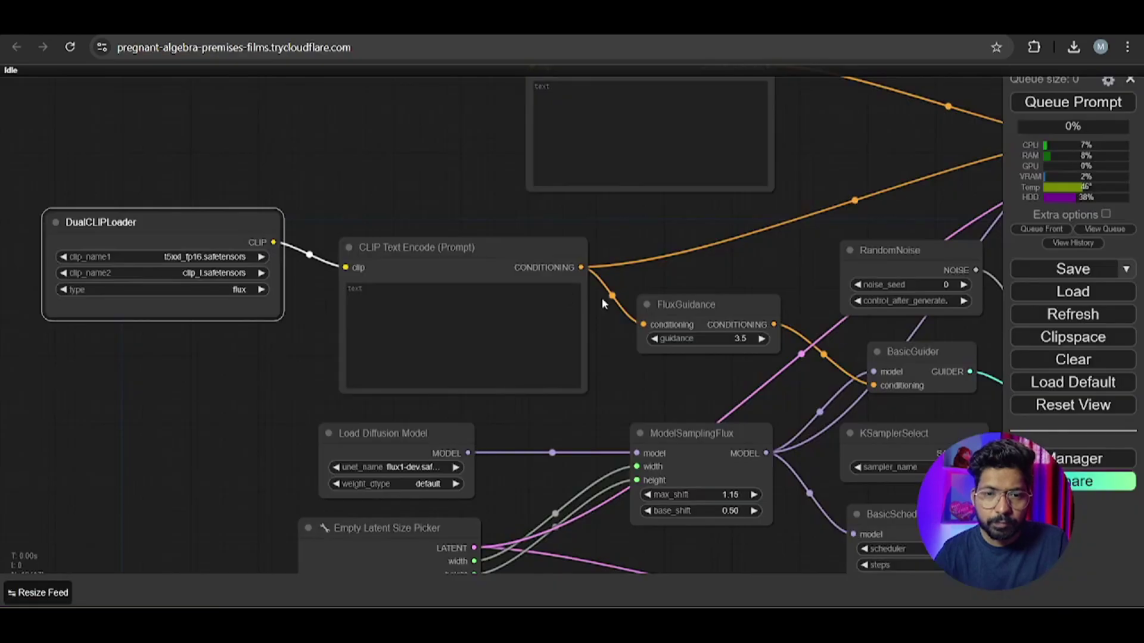
Switch to the Lightning AI studio, go up from the unet folder to models and open one of its subfolders
{"action": "left_click_drag", "start_coordinate": [618, 381], "coordinate": [603, 343]}
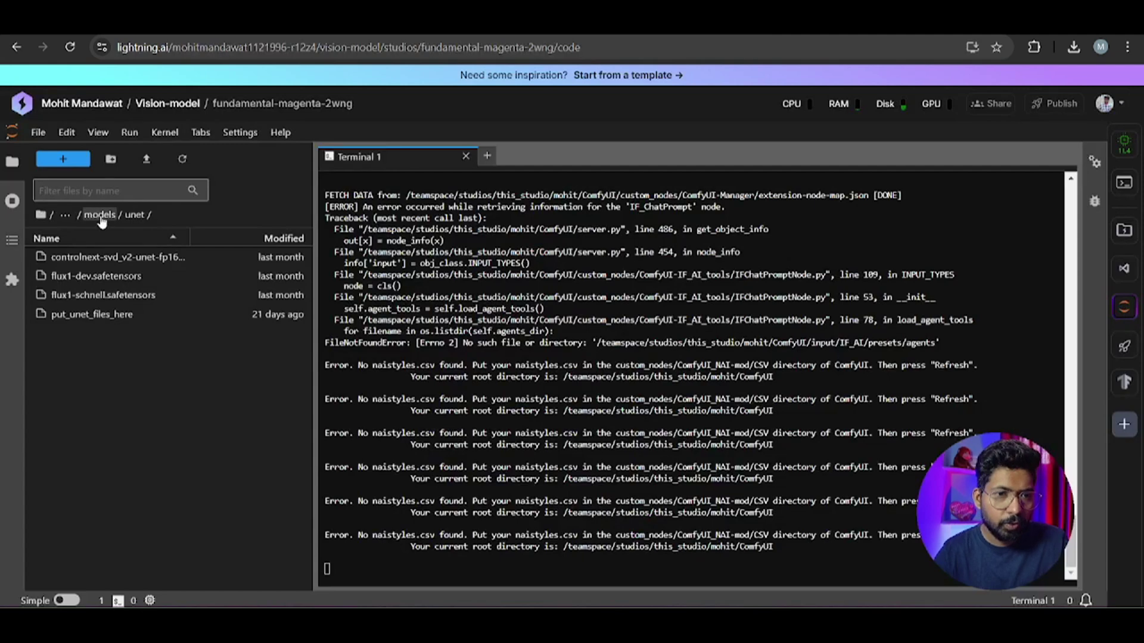
{"action": "left_click", "coordinate": [102, 222]}
{"action": "left_click", "coordinate": [83, 315]}
{"action": "double_click", "coordinate": [84, 316]}
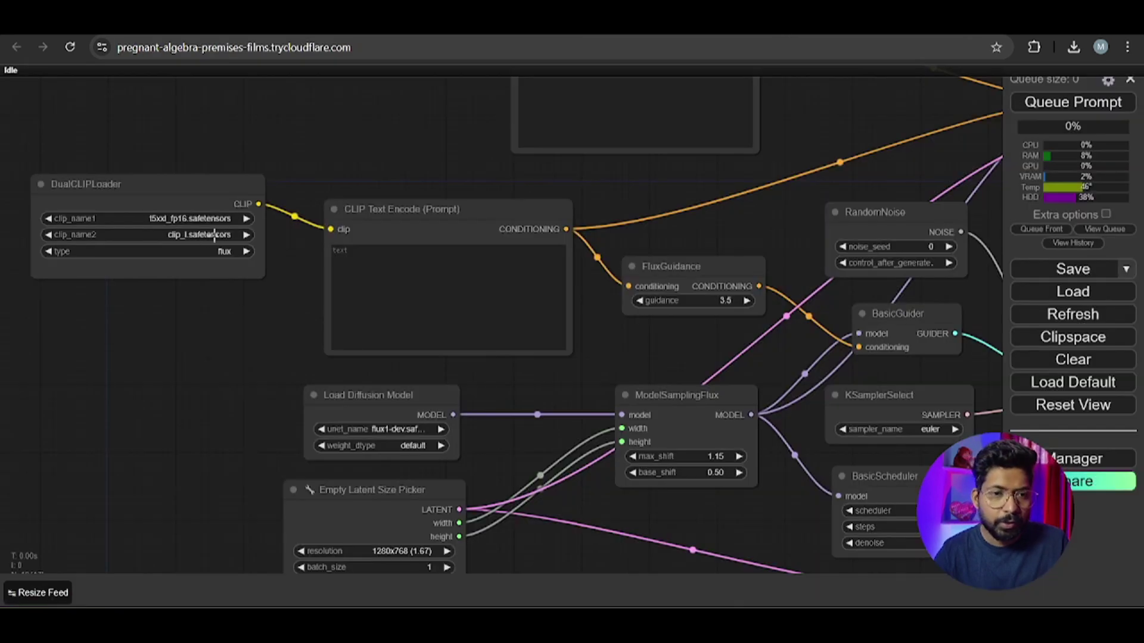
Back in ComfyUI, widen the Load Diffusion Model node to show its full file name
{"action": "left_click_drag", "start_coordinate": [525, 419], "coordinate": [294, 321]}
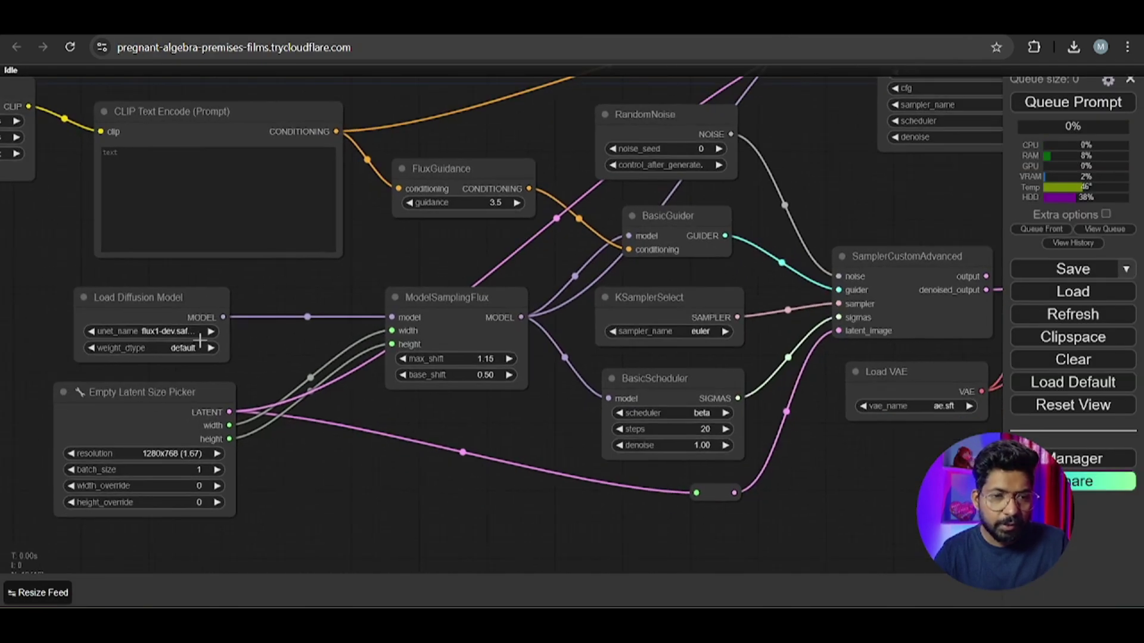
{"action": "left_click_drag", "start_coordinate": [226, 361], "coordinate": [275, 361]}
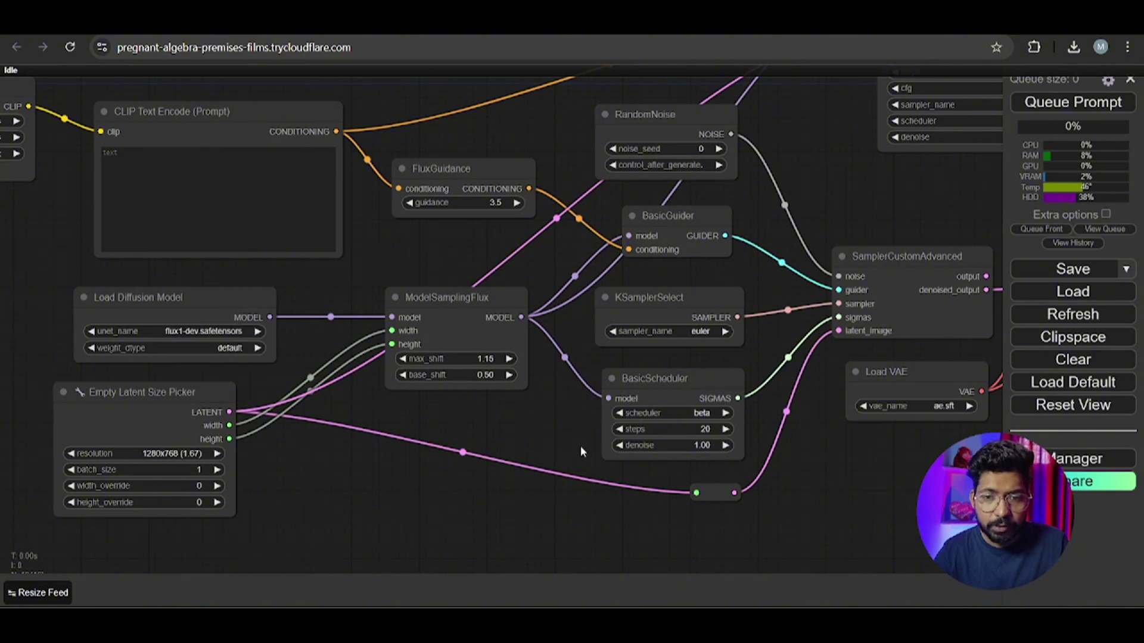
Review the guider, sampler and scheduler nodes and the parallel KSampler branch through to the preview nodes
{"action": "left_click_drag", "start_coordinate": [582, 451], "coordinate": [397, 426]}
{"action": "left_click_drag", "start_coordinate": [590, 253], "coordinate": [587, 277]}
{"action": "left_click", "coordinate": [518, 306]}
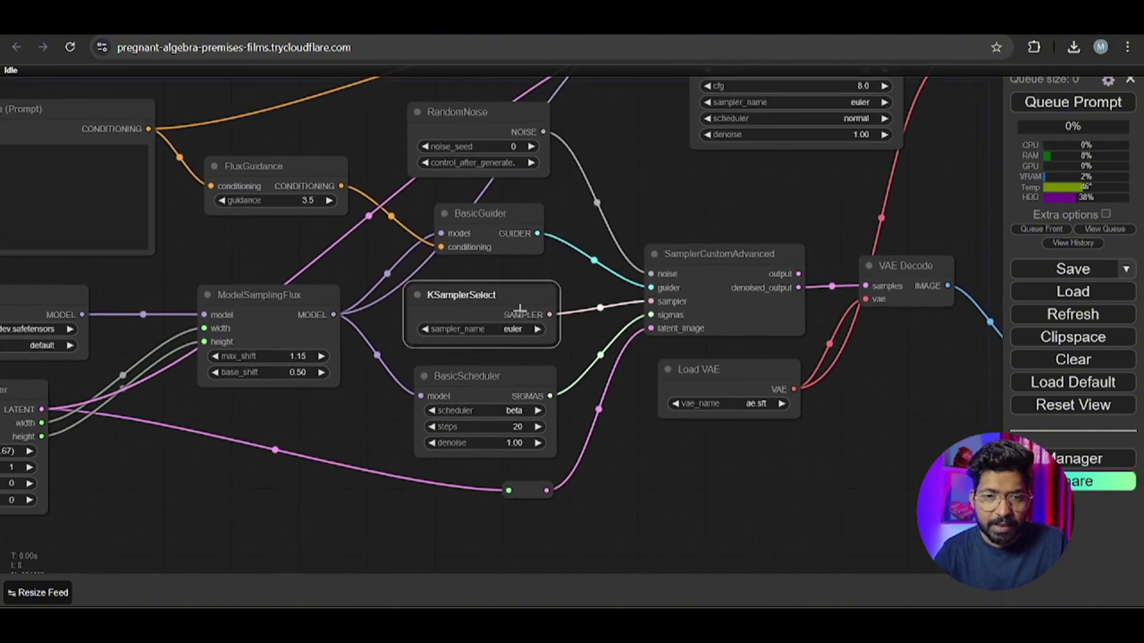
{"action": "left_click_drag", "start_coordinate": [608, 172], "coordinate": [433, 253]}
{"action": "scroll", "coordinate": [764, 260], "scroll_direction": "down", "scroll_amount": 3}
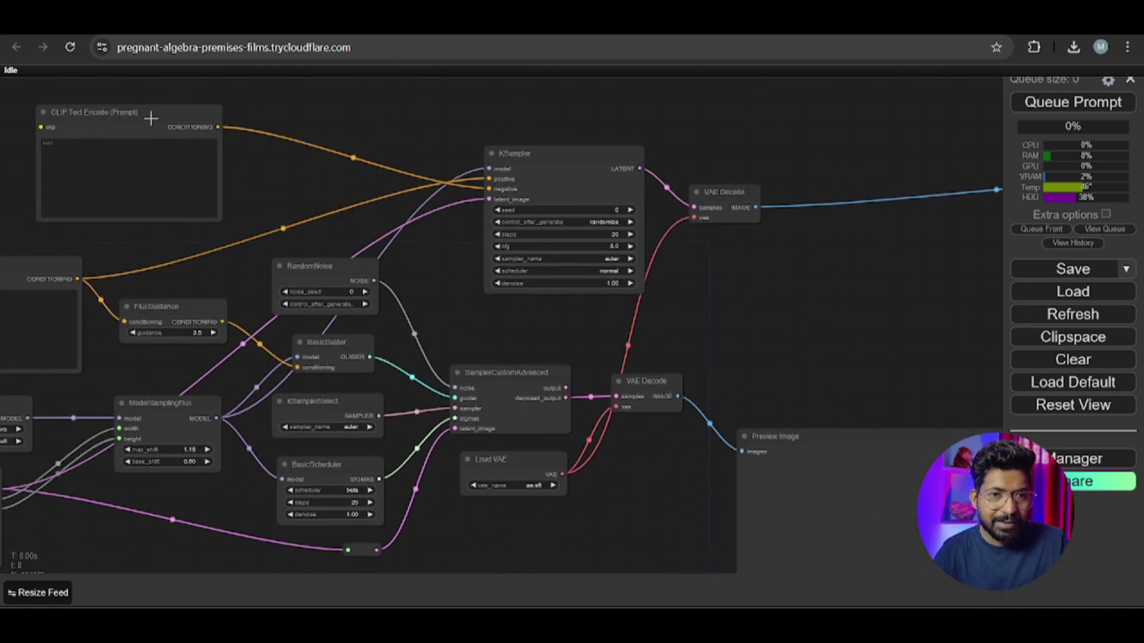
{"action": "scroll", "coordinate": [788, 301], "scroll_direction": "up", "scroll_amount": 1}
{"action": "scroll", "coordinate": [788, 306], "scroll_direction": "down", "scroll_amount": 2}
{"action": "left_click_drag", "start_coordinate": [789, 307], "coordinate": [709, 187]}
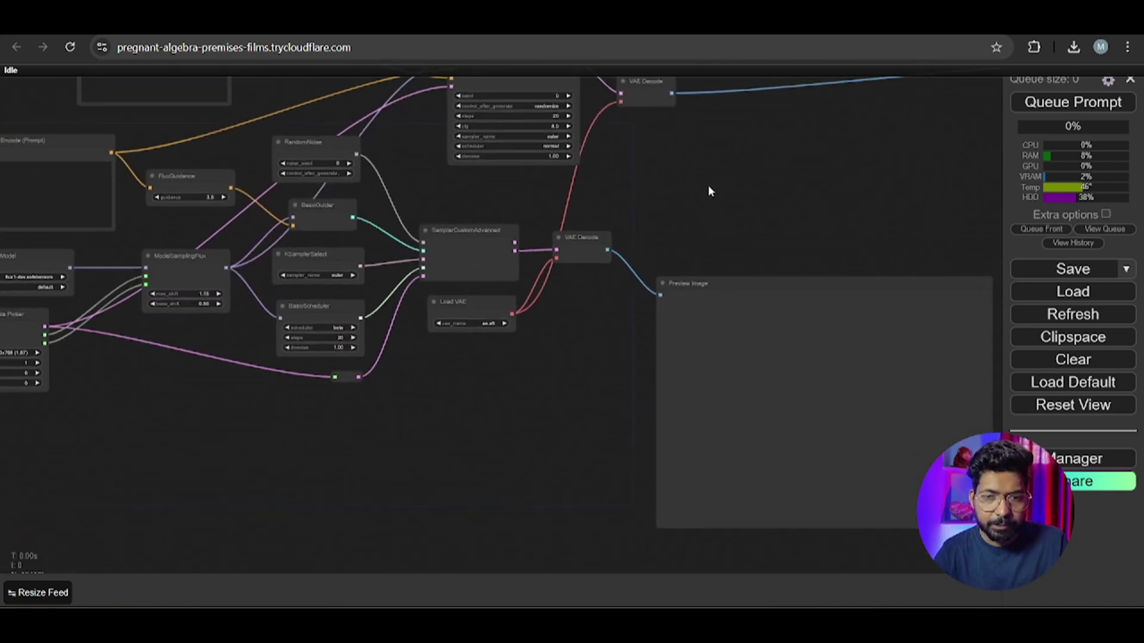
{"action": "scroll", "coordinate": [316, 149], "scroll_direction": "up", "scroll_amount": 2}
Connect DualCLIPLoader to the upper CLIP Text Encode node and queue the prompt "a women portrait" from the lower one
{"action": "left_click_drag", "start_coordinate": [490, 162], "coordinate": [660, 129]}
{"action": "left_click", "coordinate": [287, 367]}
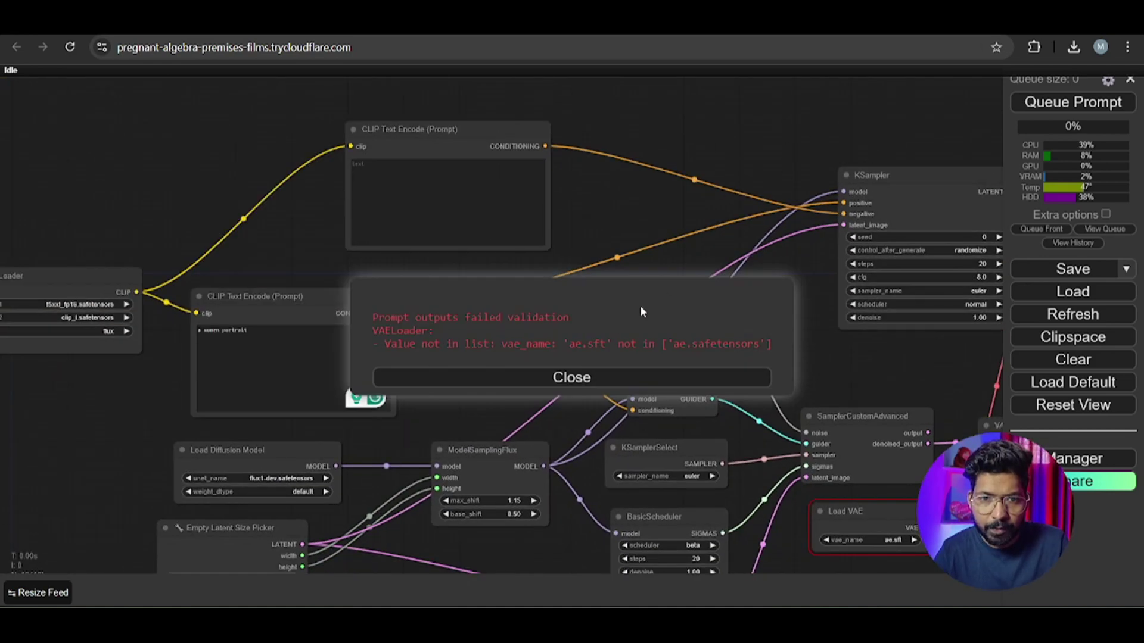
{"action": "left_click", "coordinate": [572, 378]}
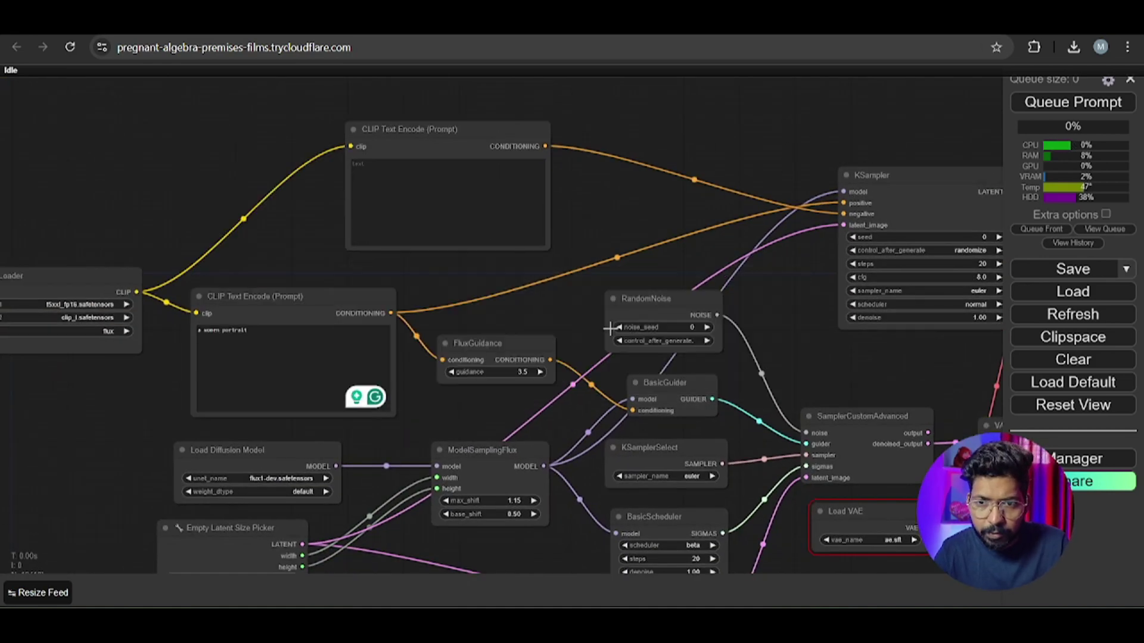
Set the Load VAE node's vae_name to ae.safetensors
{"action": "left_click_drag", "start_coordinate": [692, 241], "coordinate": [475, 141]}
{"action": "left_click", "coordinate": [685, 457]}
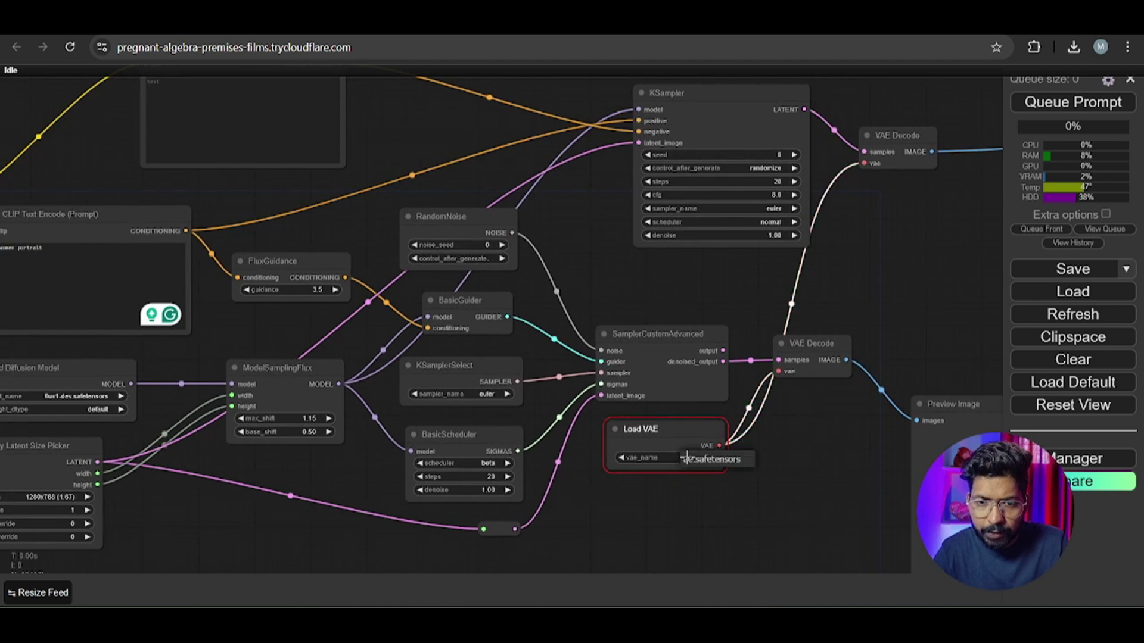
{"action": "left_click", "coordinate": [691, 464]}
{"action": "left_click_drag", "start_coordinate": [688, 510], "coordinate": [710, 423]}
{"action": "scroll", "coordinate": [709, 424], "scroll_direction": "up", "scroll_amount": 3}
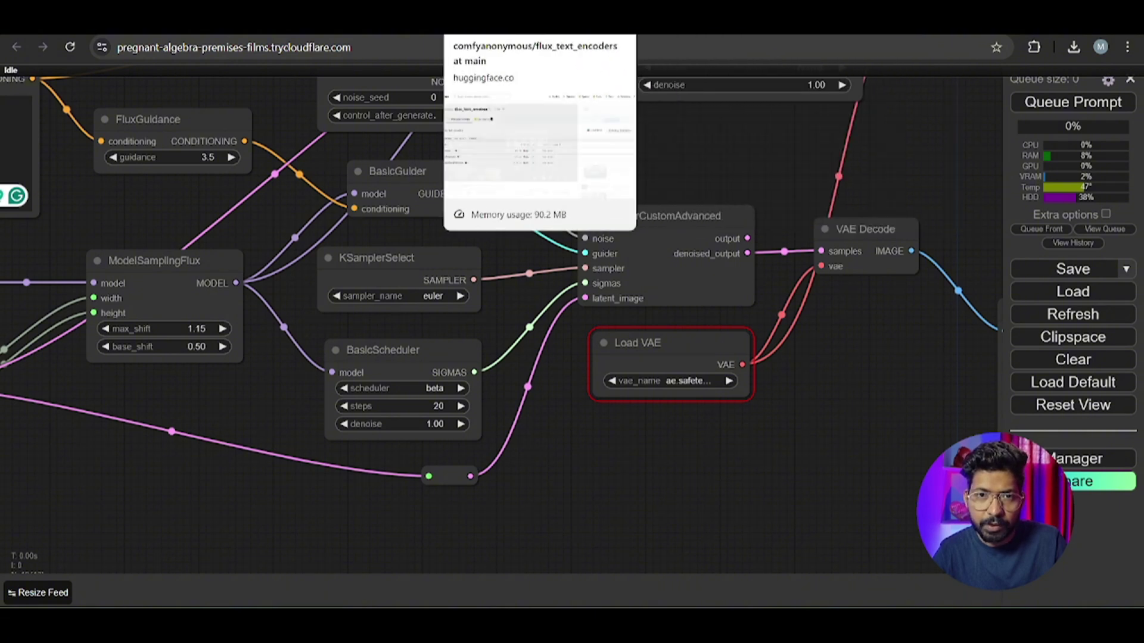
Return to the Flux Examples page from the flux_text_encoders repository and open its VAE download link
{"action": "left_click", "coordinate": [500, 16]}
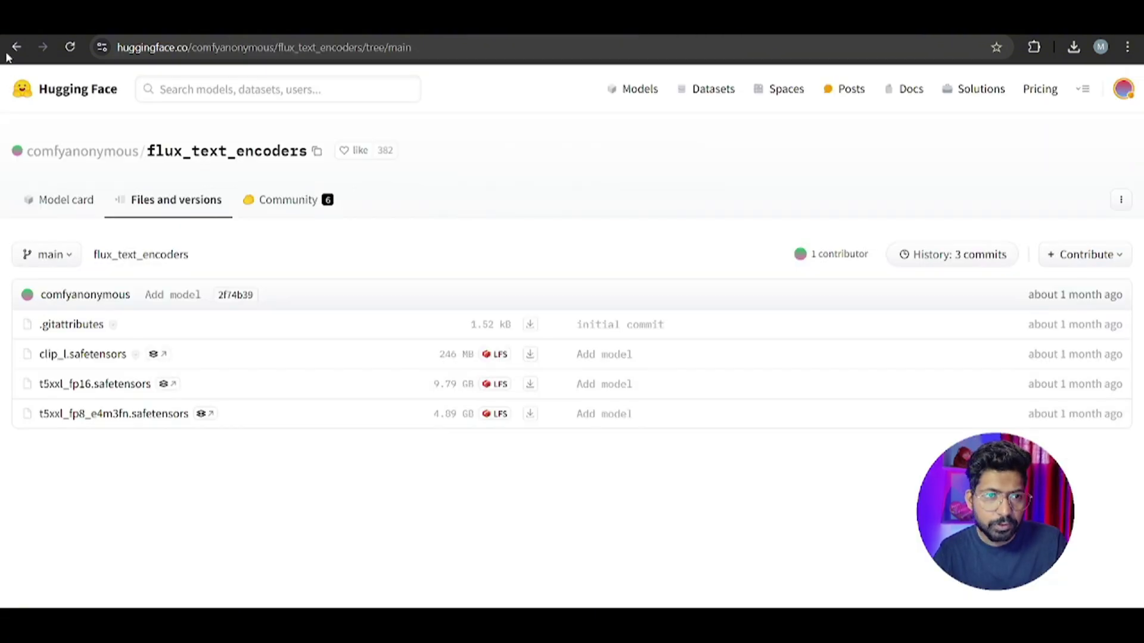
{"action": "left_click", "coordinate": [14, 49]}
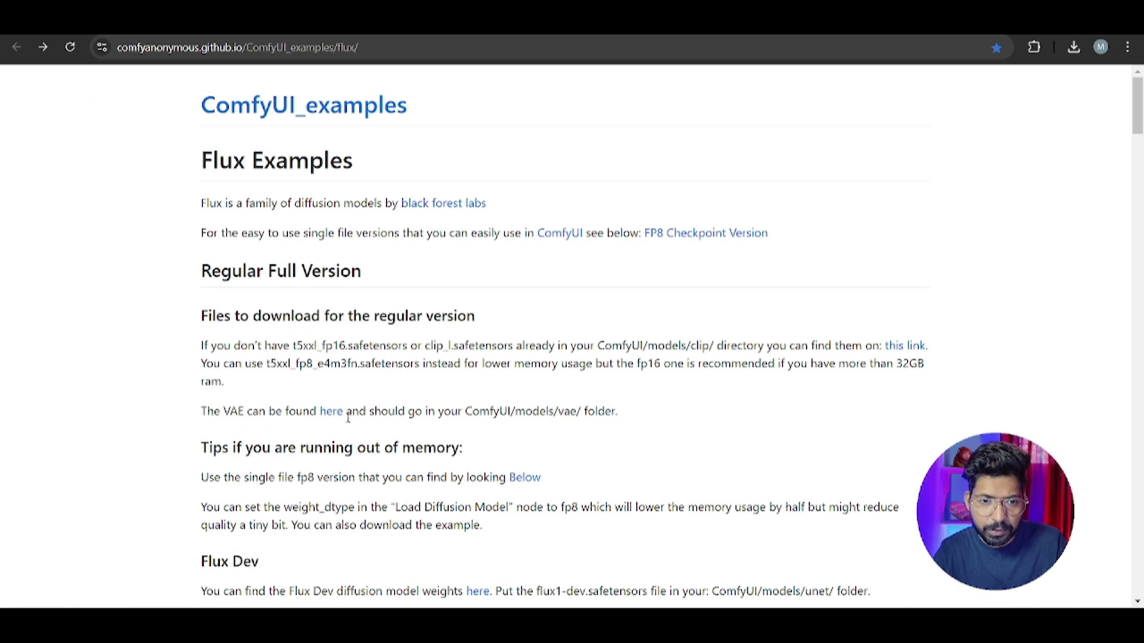
{"action": "left_click", "coordinate": [330, 412]}
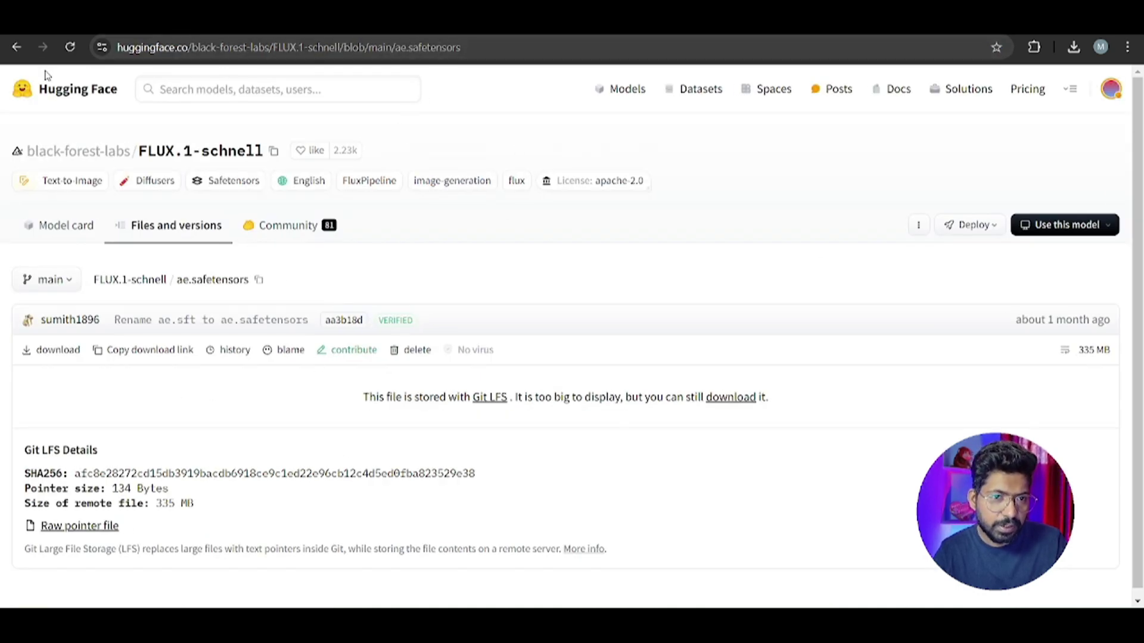
Open the FLUX.1-schnell model page on Hugging Face and look through its files and versions
{"action": "key", "text": "alt+Left"}
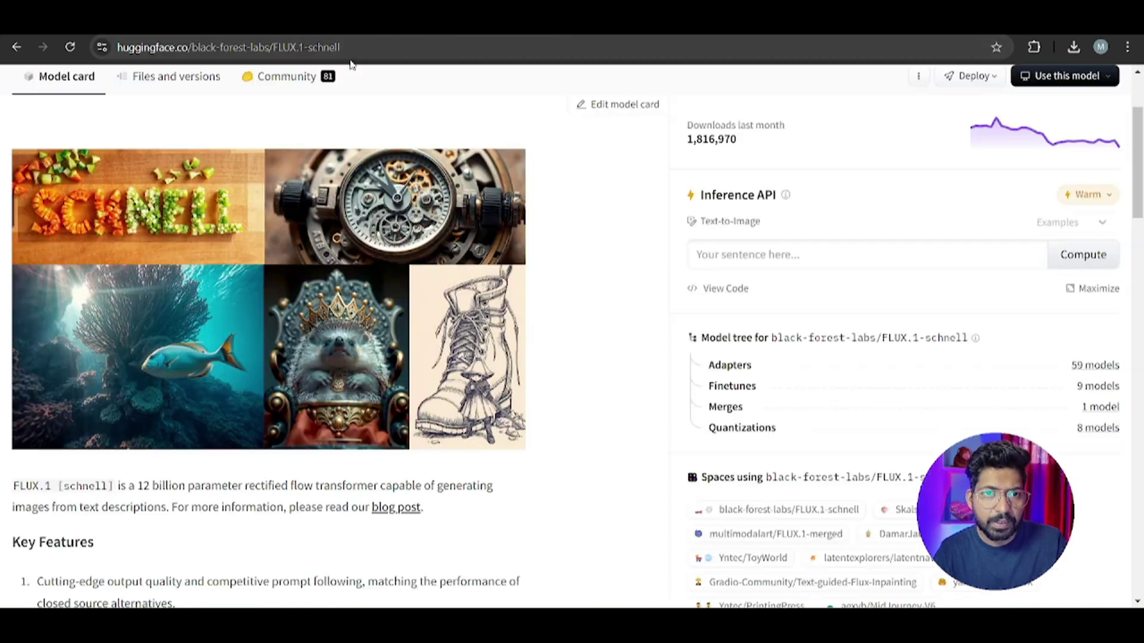
{"action": "scroll", "coordinate": [342, 192], "scroll_direction": "up", "scroll_amount": 3}
{"action": "left_click", "coordinate": [187, 227]}
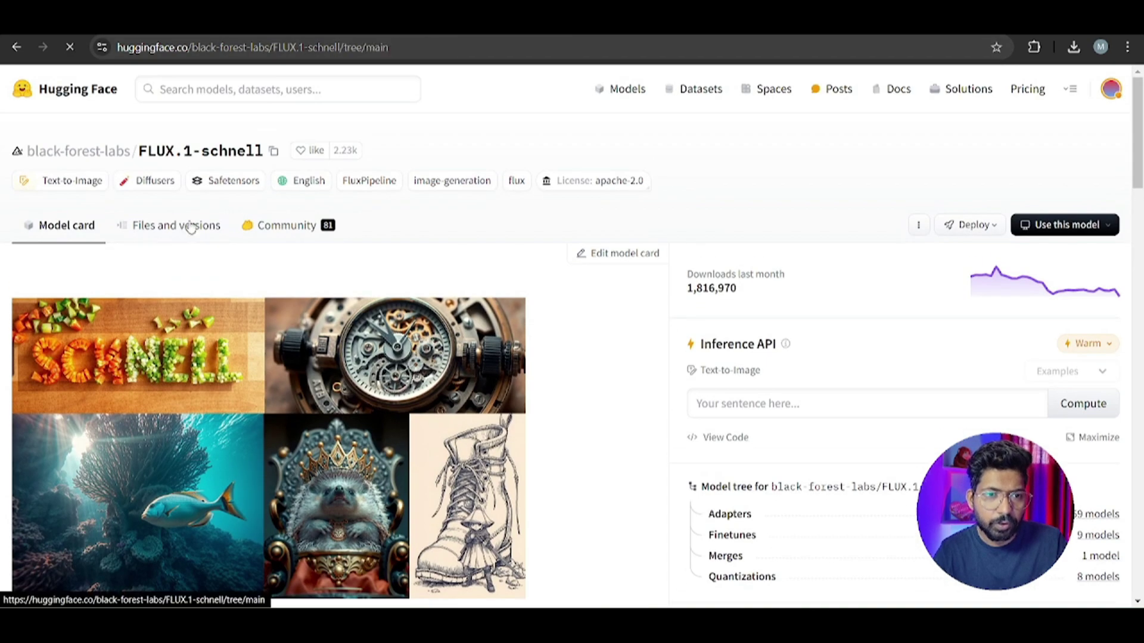
{"action": "scroll", "coordinate": [383, 284], "scroll_direction": "down", "scroll_amount": 3}
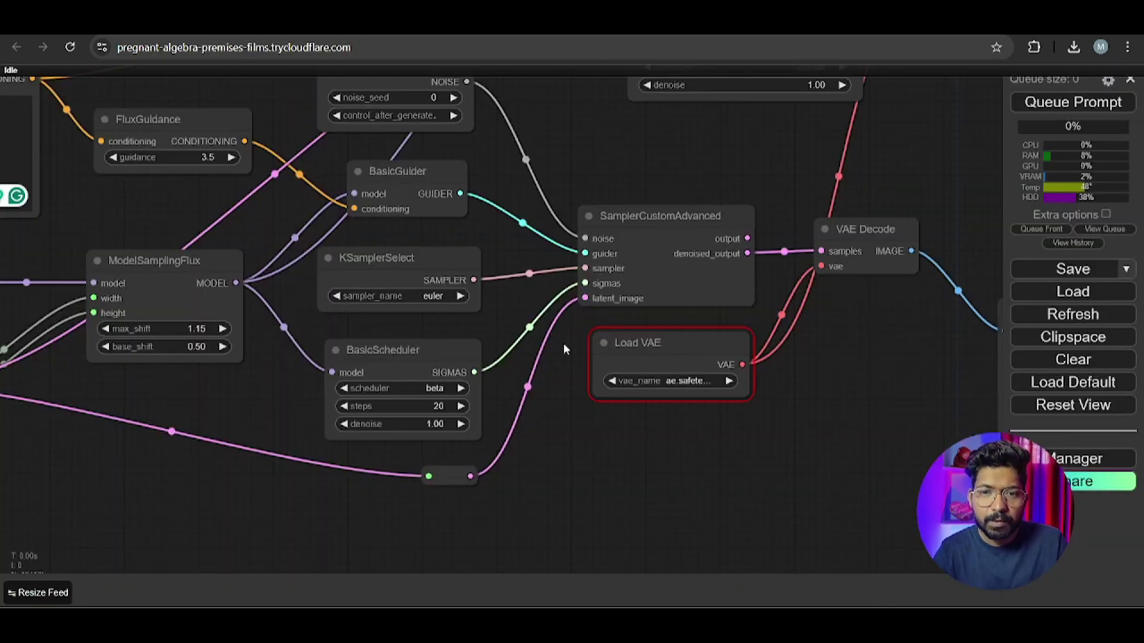
Back in ComfyUI, queue the prompt again with the corrected VAE
{"action": "scroll", "coordinate": [563, 342], "scroll_direction": "down", "scroll_amount": 3}
{"action": "left_click", "coordinate": [1061, 113]}
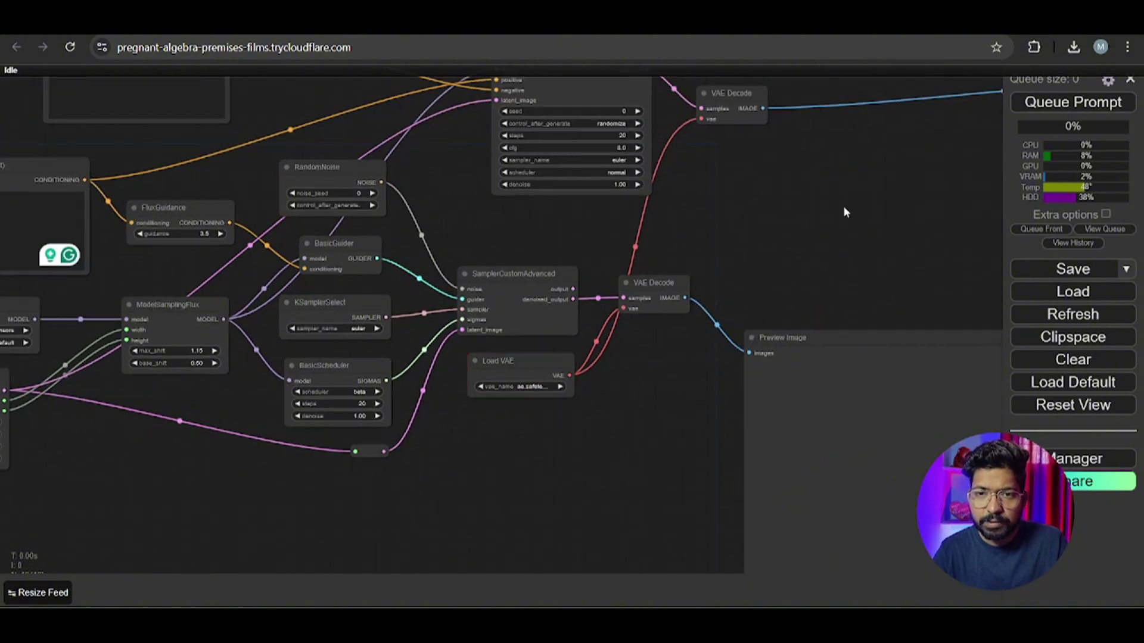
{"action": "scroll", "coordinate": [842, 205], "scroll_direction": "down", "scroll_amount": 3}
{"action": "scroll", "coordinate": [674, 280], "scroll_direction": "up", "scroll_amount": 2}
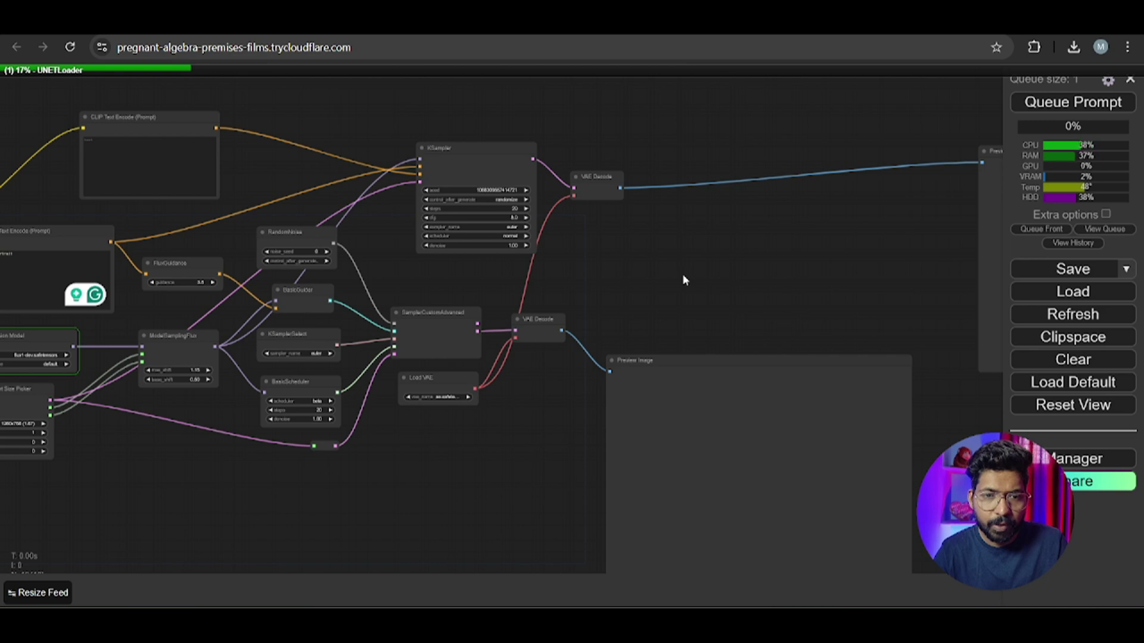
Follow the running workflow from the model and CLIP loaders through the samplers to both preview nodes
{"action": "left_click_drag", "start_coordinate": [94, 460], "coordinate": [283, 413]}
{"action": "scroll", "coordinate": [283, 412], "scroll_direction": "up", "scroll_amount": 4}
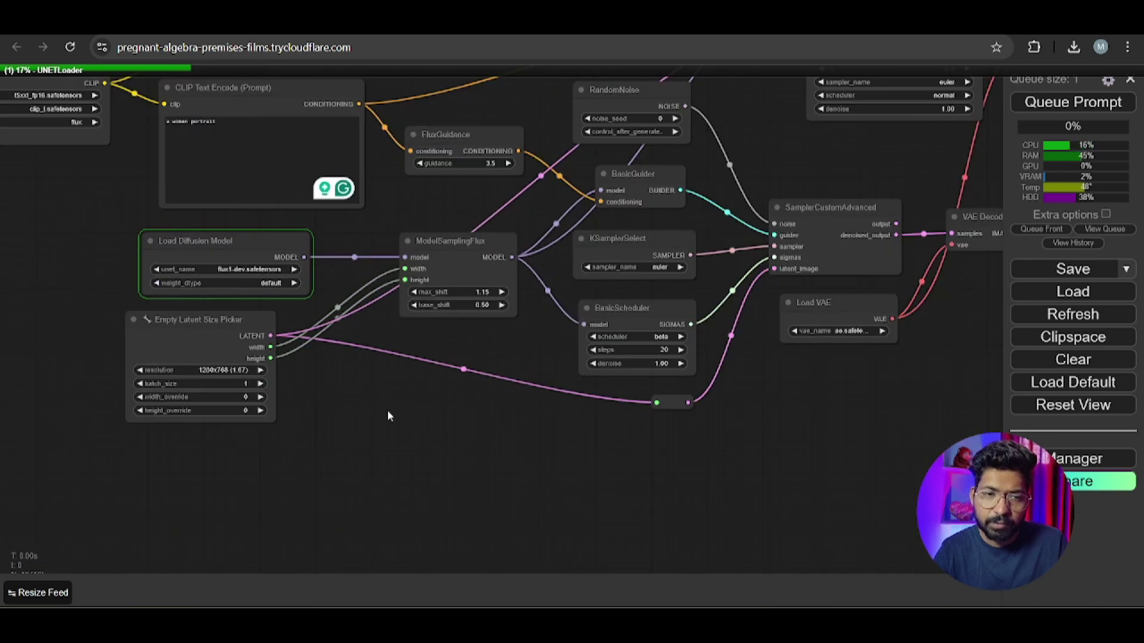
{"action": "left_click_drag", "start_coordinate": [510, 408], "coordinate": [459, 420]}
{"action": "left_click_drag", "start_coordinate": [618, 415], "coordinate": [494, 408]}
{"action": "left_click_drag", "start_coordinate": [582, 429], "coordinate": [322, 467]}
{"action": "scroll", "coordinate": [508, 452], "scroll_direction": "down", "scroll_amount": 2}
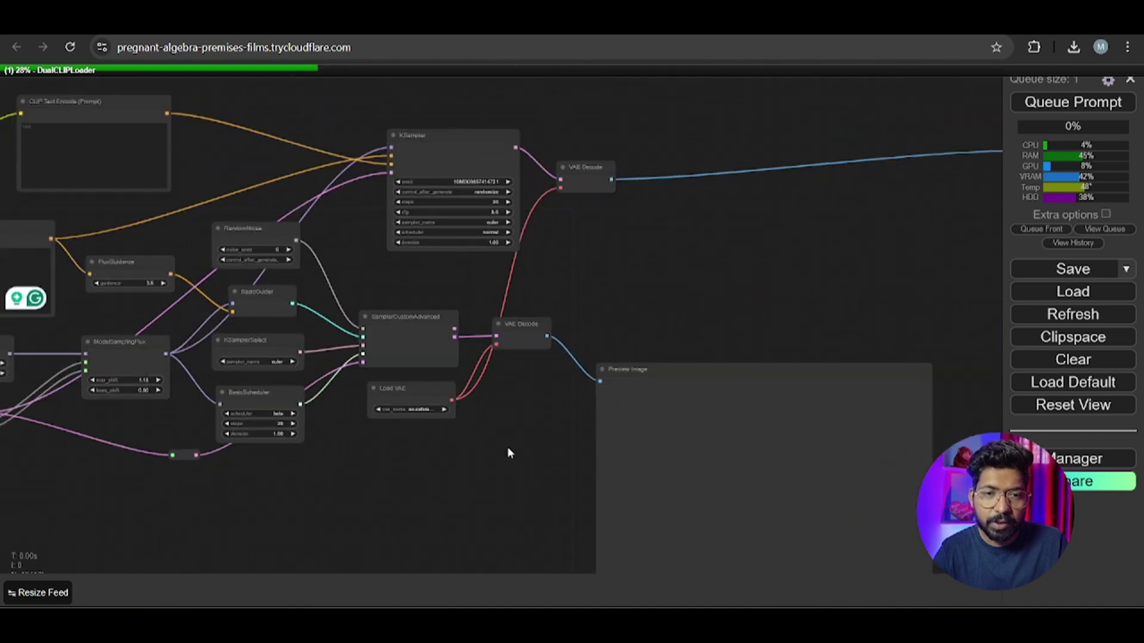
{"action": "scroll", "coordinate": [621, 242], "scroll_direction": "down", "scroll_amount": 3}
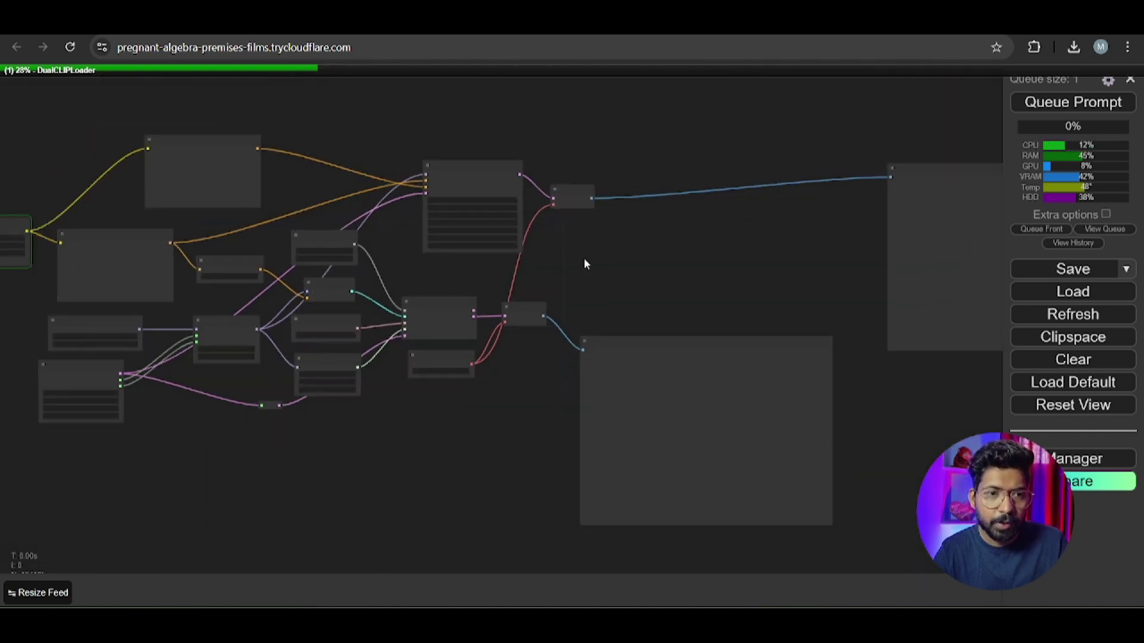
{"action": "left_click_drag", "start_coordinate": [585, 262], "coordinate": [640, 257]}
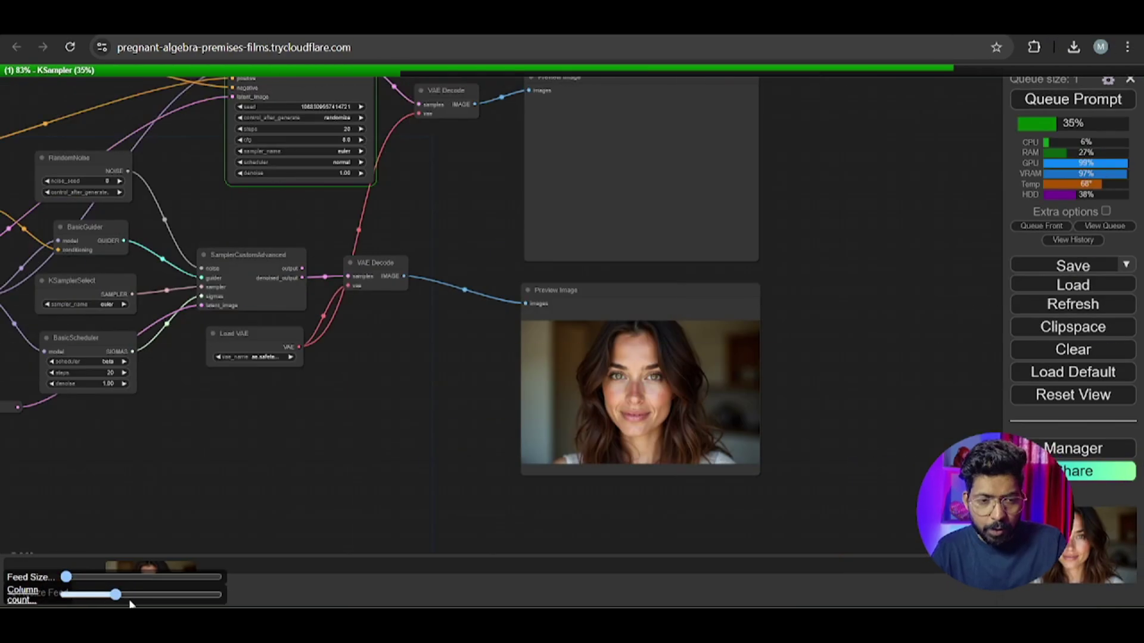
Lower the column count of the image feed
{"action": "left_click_drag", "start_coordinate": [123, 595], "coordinate": [84, 595]}
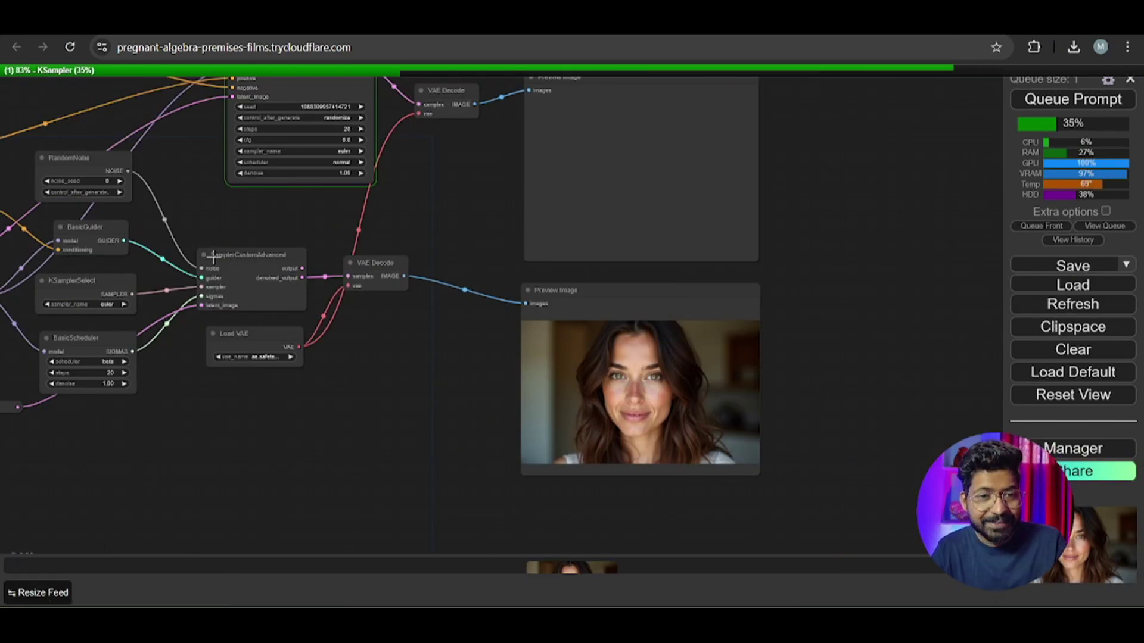
{"action": "left_click_drag", "start_coordinate": [387, 385], "coordinate": [432, 396]}
{"action": "scroll", "coordinate": [398, 394], "scroll_direction": "down", "scroll_amount": 2}
{"action": "scroll", "coordinate": [301, 316], "scroll_direction": "up", "scroll_amount": 2}
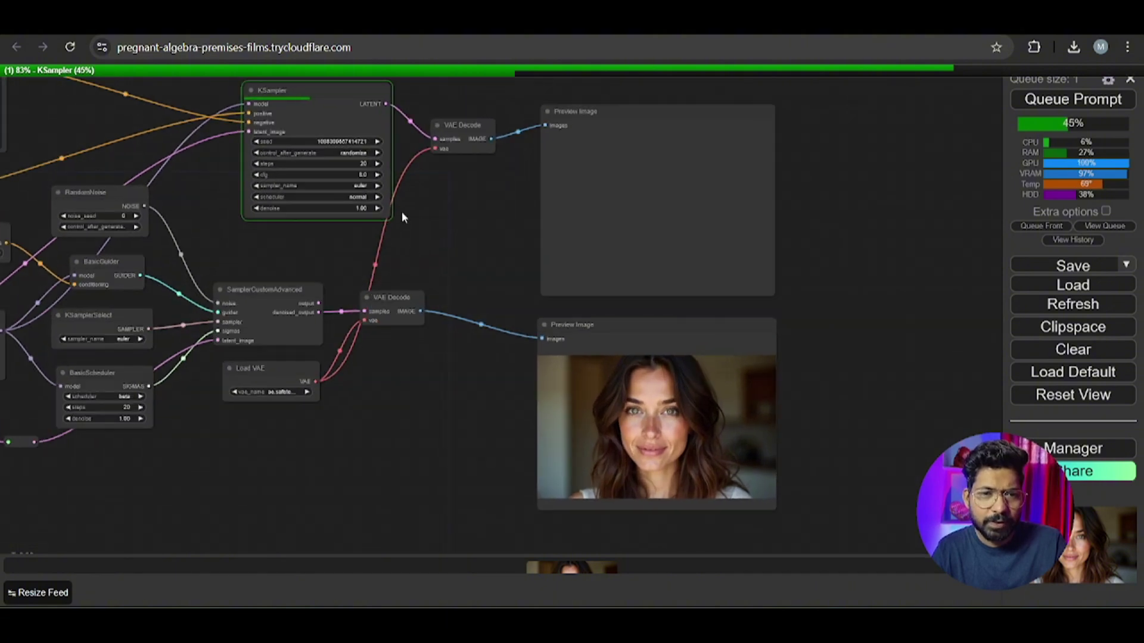
Compare the BasicScheduler and KSampler settings of the two branches while the second image is generated
{"action": "left_click_drag", "start_coordinate": [196, 458], "coordinate": [291, 447]}
{"action": "scroll", "coordinate": [242, 398], "scroll_direction": "up", "scroll_amount": 2}
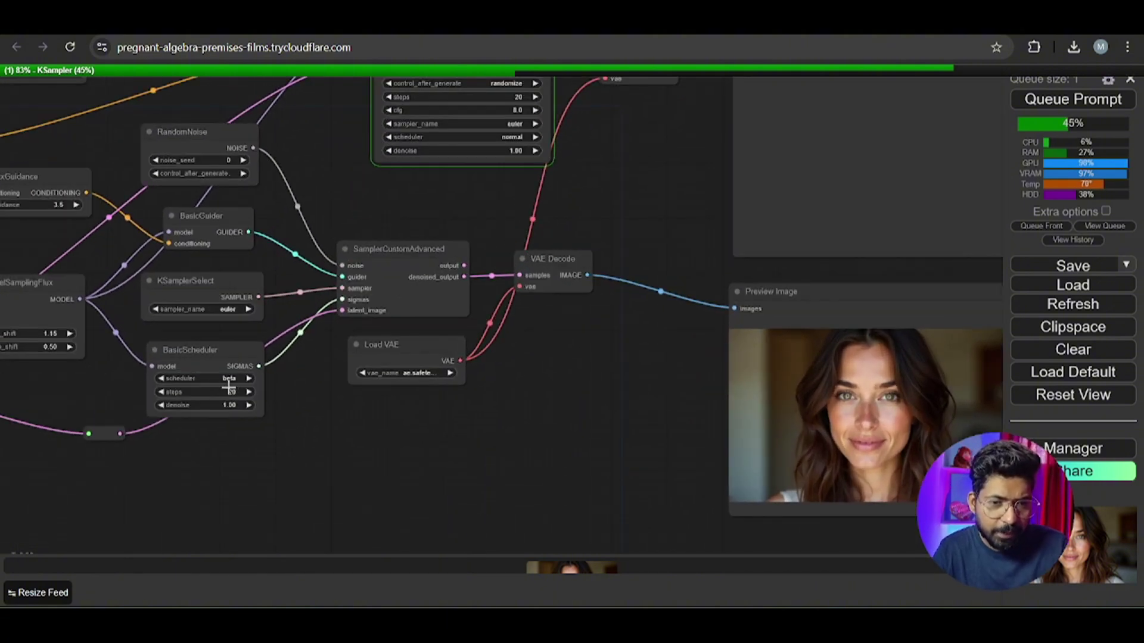
{"action": "left_click_drag", "start_coordinate": [380, 414], "coordinate": [376, 444]}
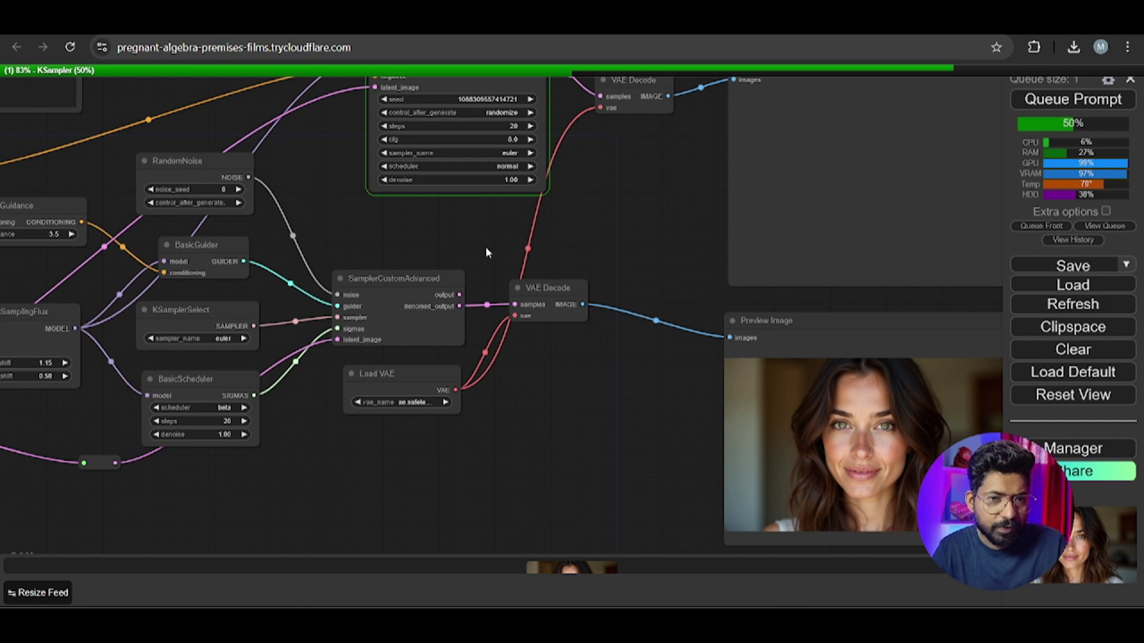
{"action": "left_click_drag", "start_coordinate": [293, 391], "coordinate": [414, 396]}
{"action": "left_click_drag", "start_coordinate": [508, 241], "coordinate": [329, 300]}
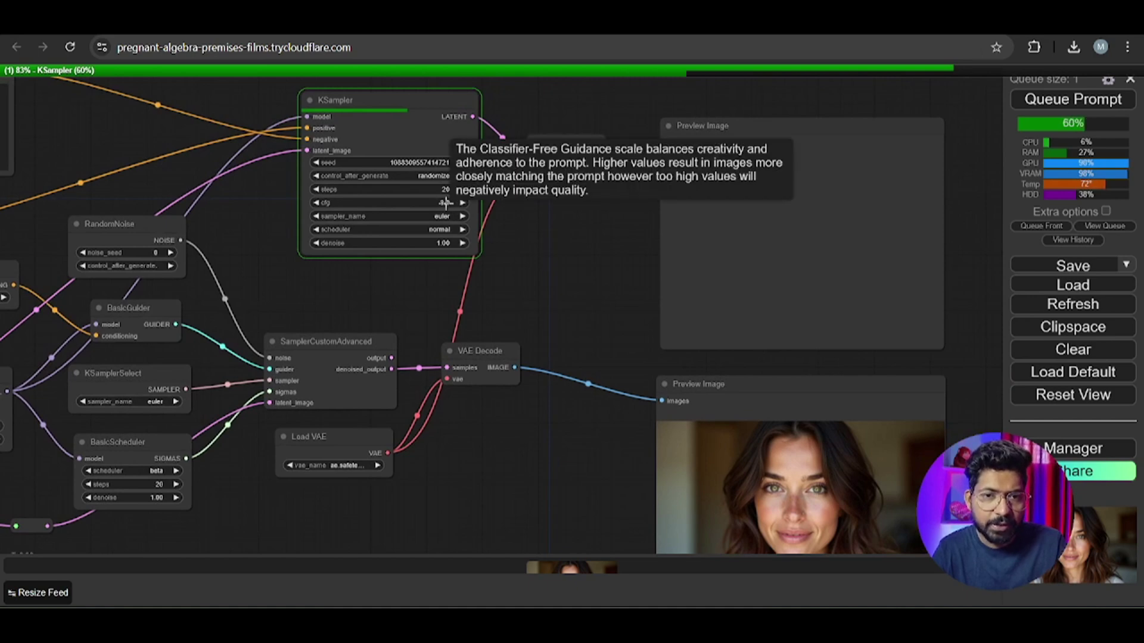
Set the KSampler's cfg to 1.0
{"action": "left_click", "coordinate": [446, 203]}
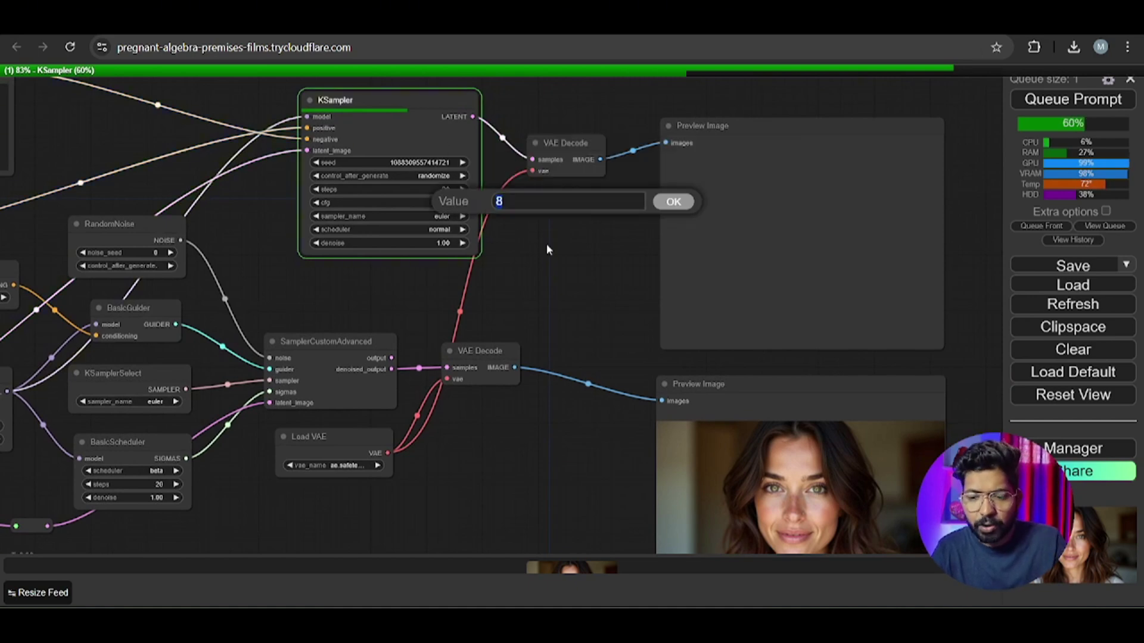
{"action": "type", "text": "8"}
{"action": "key", "text": "Return"}
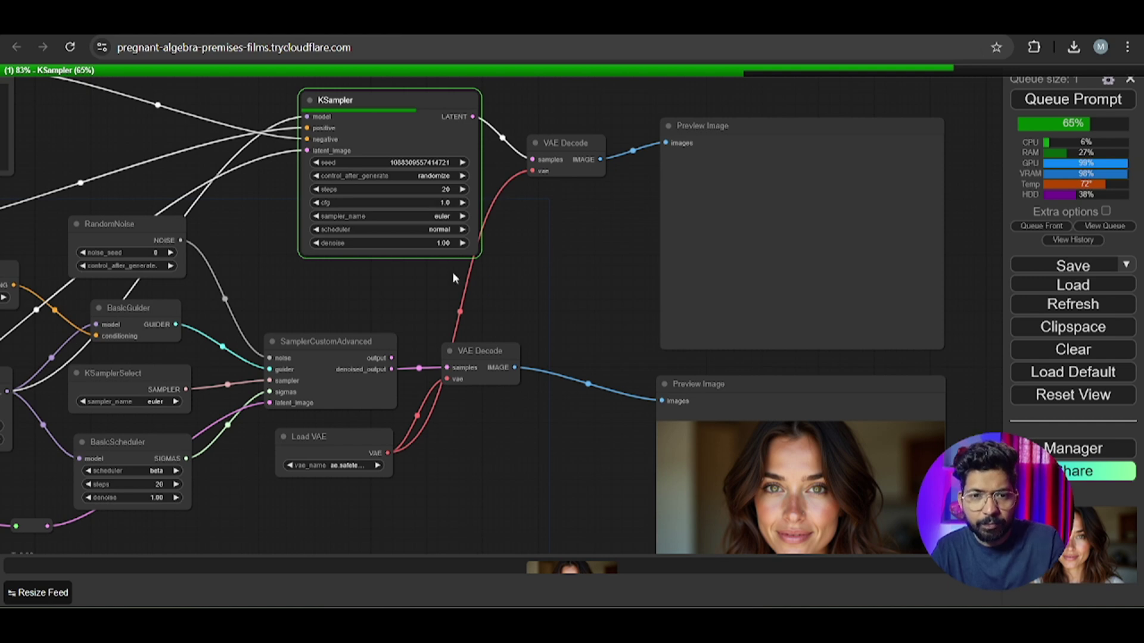
Examine the portraits in both preview nodes to compare the KSampler branch with the original Flux sampler branch
{"action": "left_click_drag", "start_coordinate": [545, 266], "coordinate": [547, 266]}
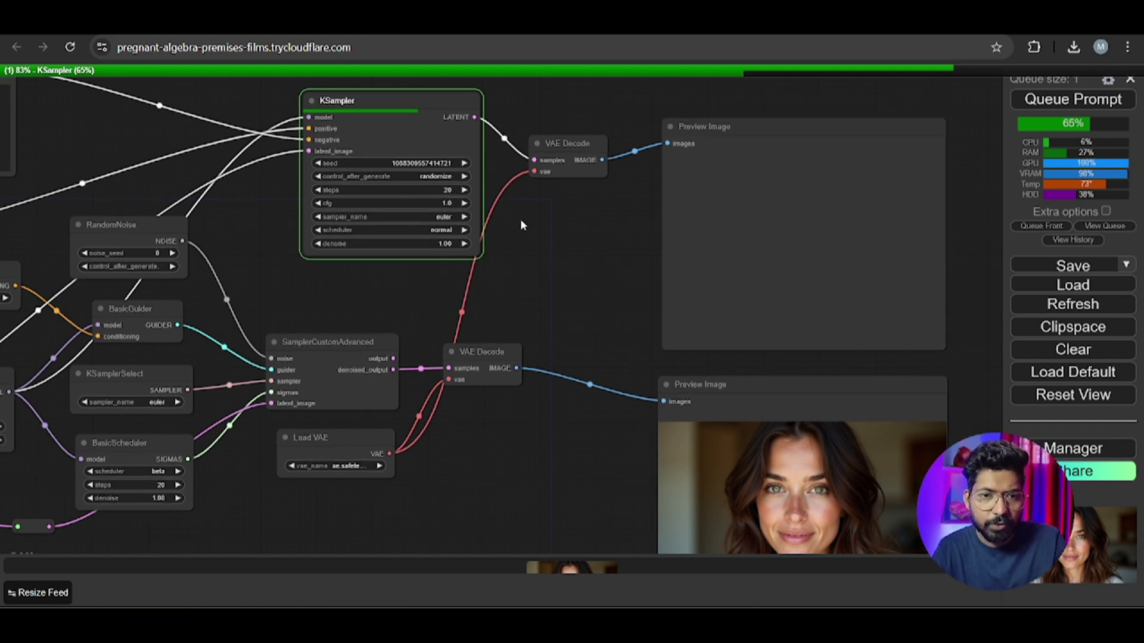
{"action": "scroll", "coordinate": [541, 235], "scroll_direction": "right", "scroll_amount": 2}
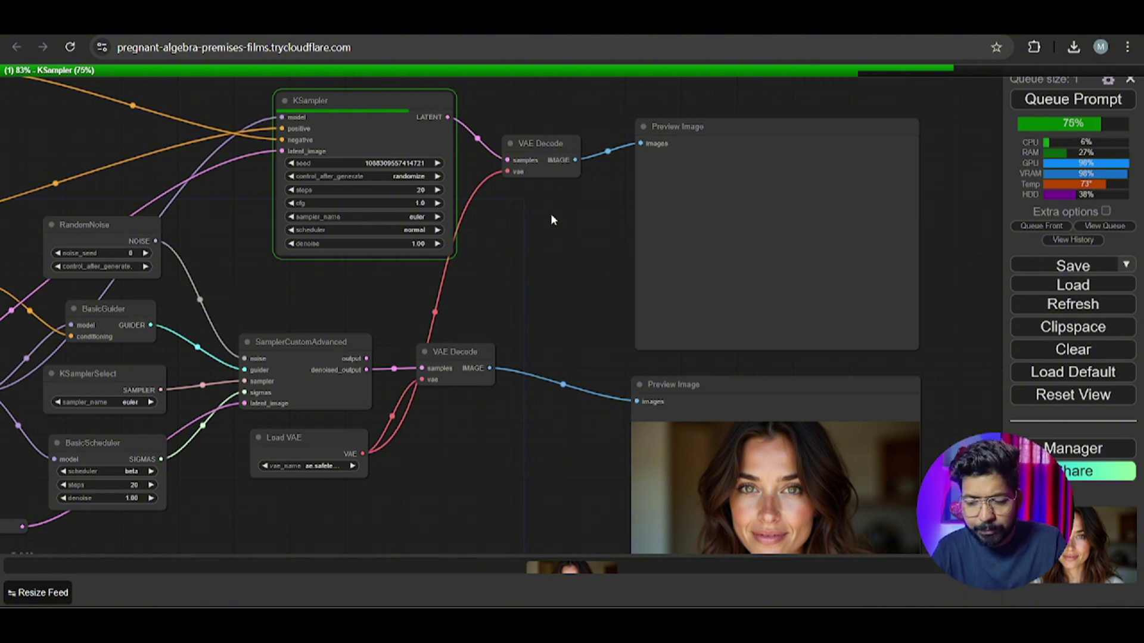
{"action": "scroll", "coordinate": [551, 219], "scroll_direction": "right", "scroll_amount": 3}
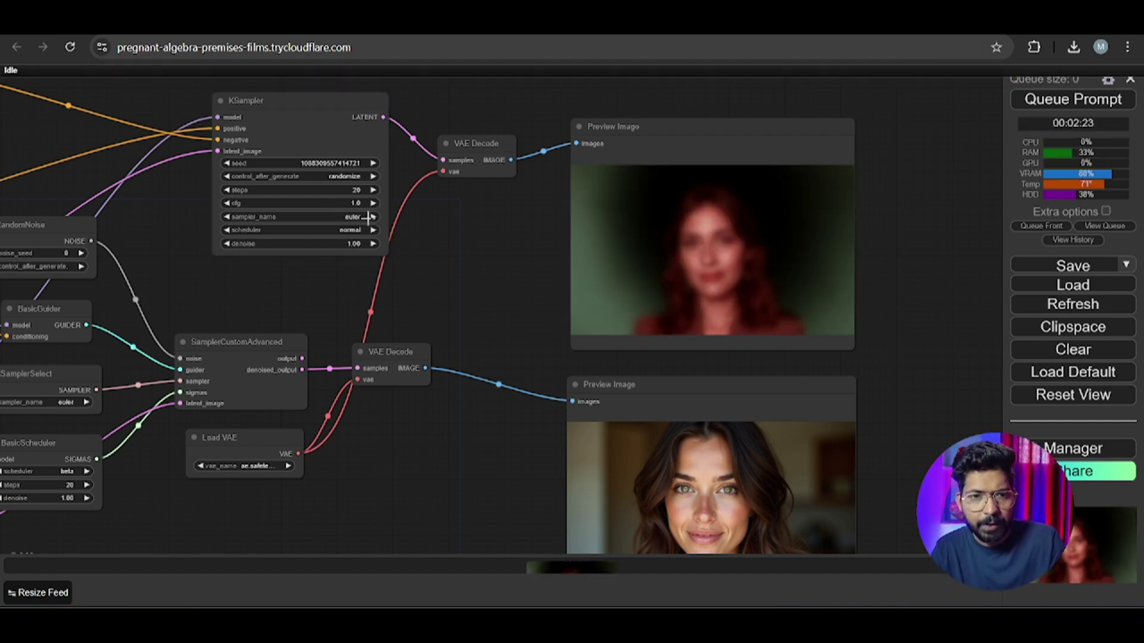
{"action": "scroll", "coordinate": [452, 257], "scroll_direction": "down", "scroll_amount": 5}
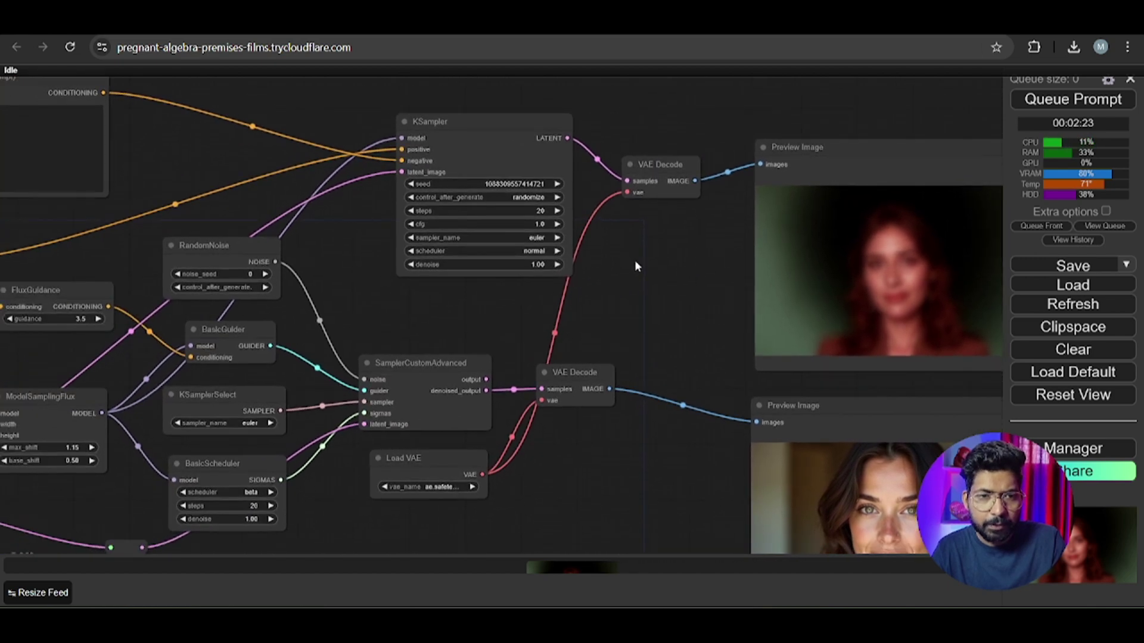
{"action": "scroll", "coordinate": [486, 280], "scroll_direction": "up", "scroll_amount": 2}
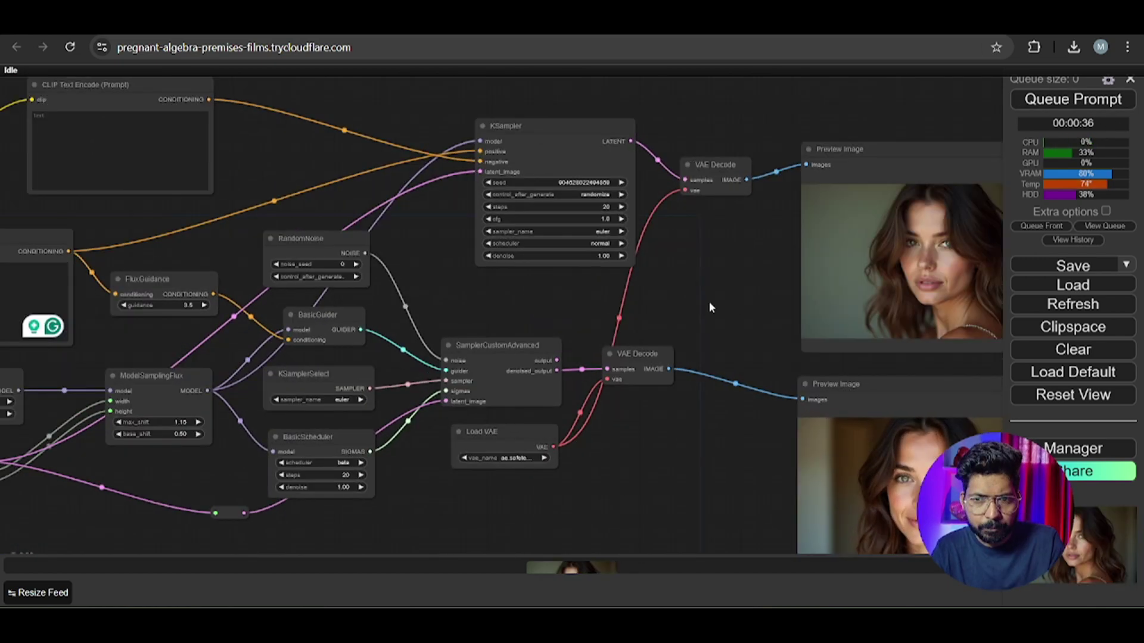
{"action": "left_click_drag", "start_coordinate": [709, 302], "coordinate": [676, 281]}
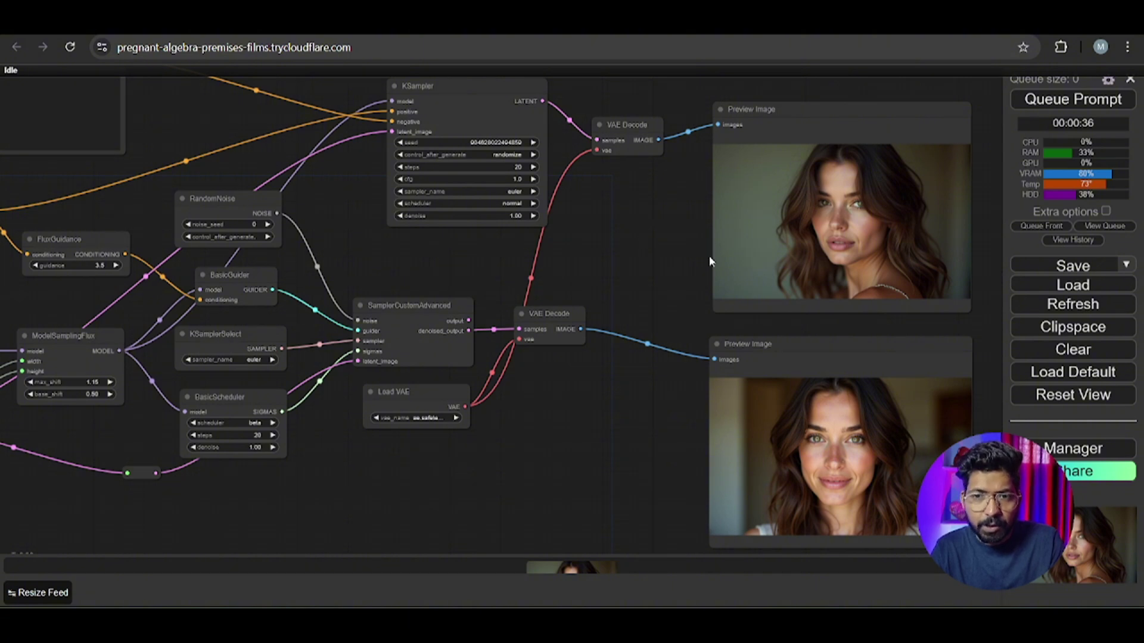
{"action": "left_click_drag", "start_coordinate": [666, 274], "coordinate": [617, 254]}
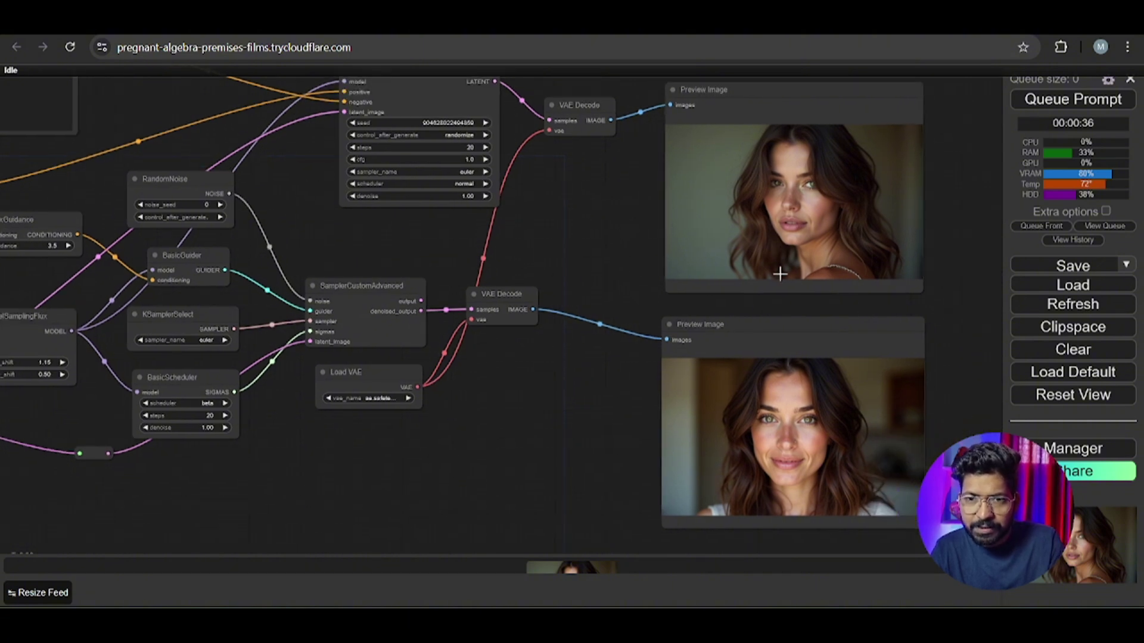
{"action": "scroll", "coordinate": [728, 291], "scroll_direction": "down", "scroll_amount": 3}
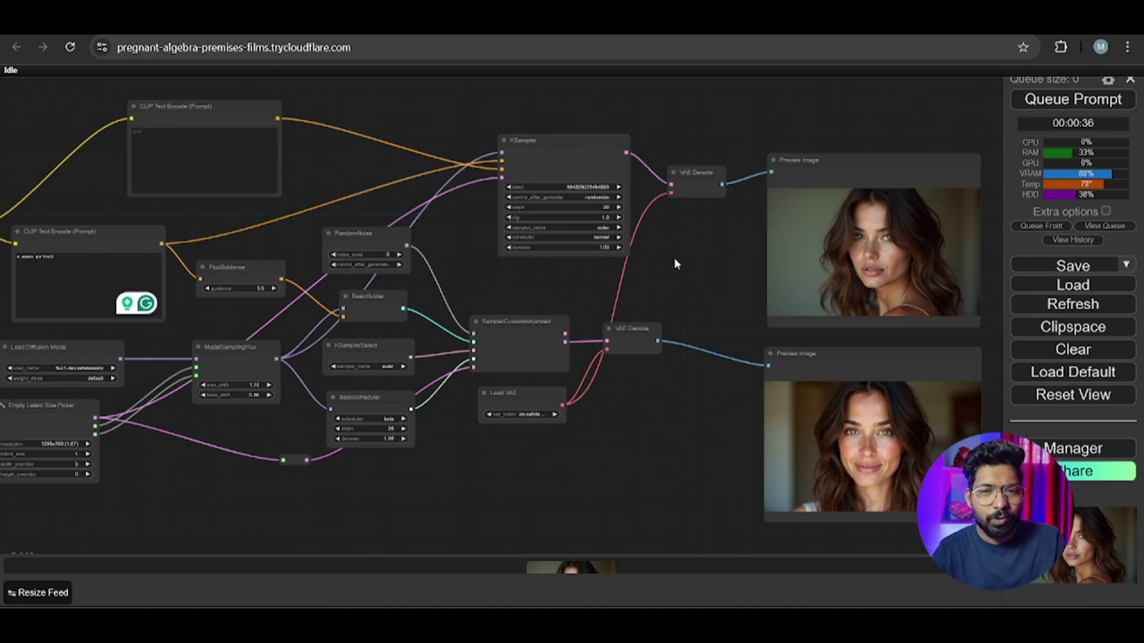
{"action": "left_click_drag", "start_coordinate": [704, 278], "coordinate": [643, 292]}
{"action": "scroll", "coordinate": [643, 292], "scroll_direction": "down", "scroll_amount": 2}
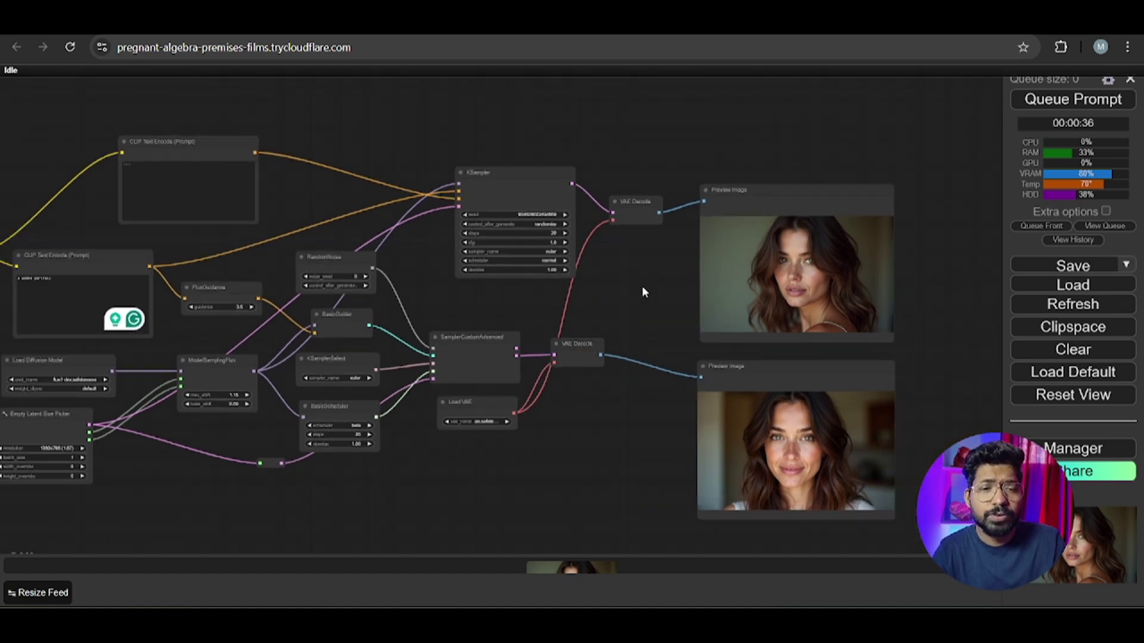
{"action": "scroll", "coordinate": [449, 291], "scroll_direction": "up", "scroll_amount": 2}
{"action": "mouse_move", "coordinate": [449, 291]}
{"action": "left_mouse_down"}
{"action": "mouse_move", "coordinate": [531, 277]}
{"action": "mouse_move", "coordinate": [452, 282]}
{"action": "left_mouse_up"}
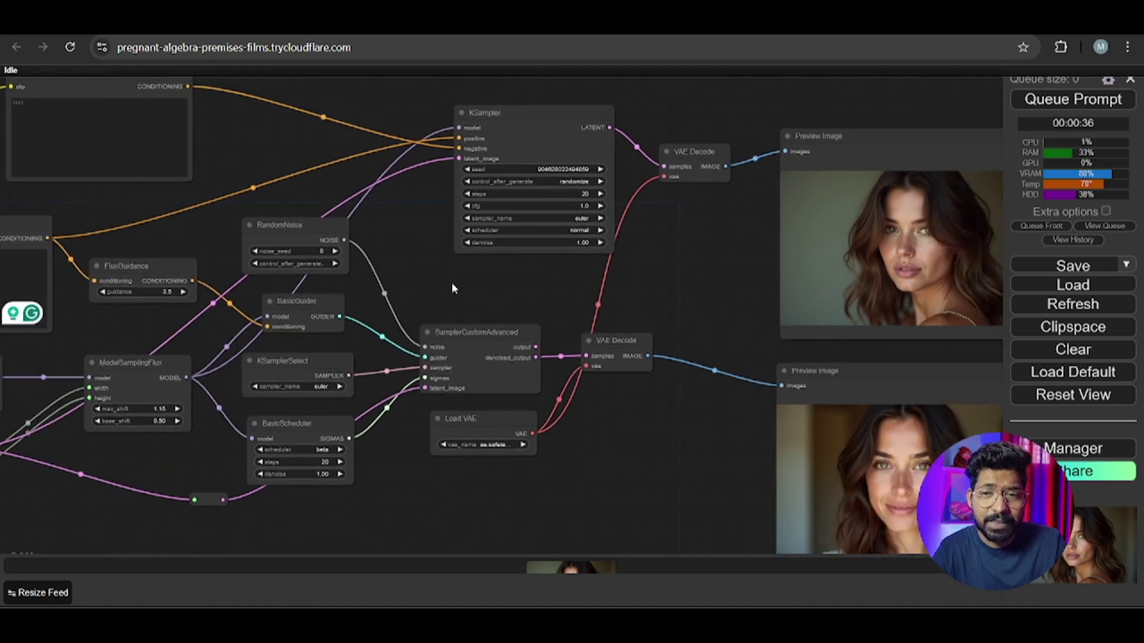
Move the KSampler slightly up, and shift the SamplerCustomAdvanced and its VAE Decode node slightly up and to the right
{"action": "scroll", "coordinate": [607, 288], "scroll_direction": "down", "scroll_amount": 2}
{"action": "left_click_drag", "start_coordinate": [554, 146], "coordinate": [524, 129]}
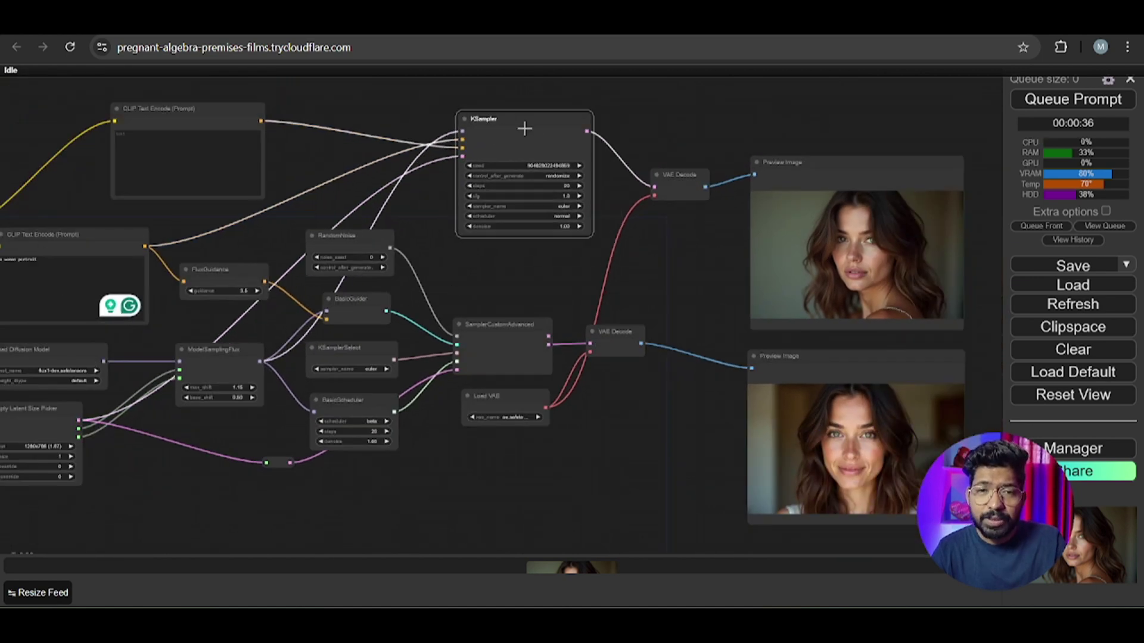
{"action": "left_click_drag", "start_coordinate": [500, 327], "coordinate": [515, 312]}
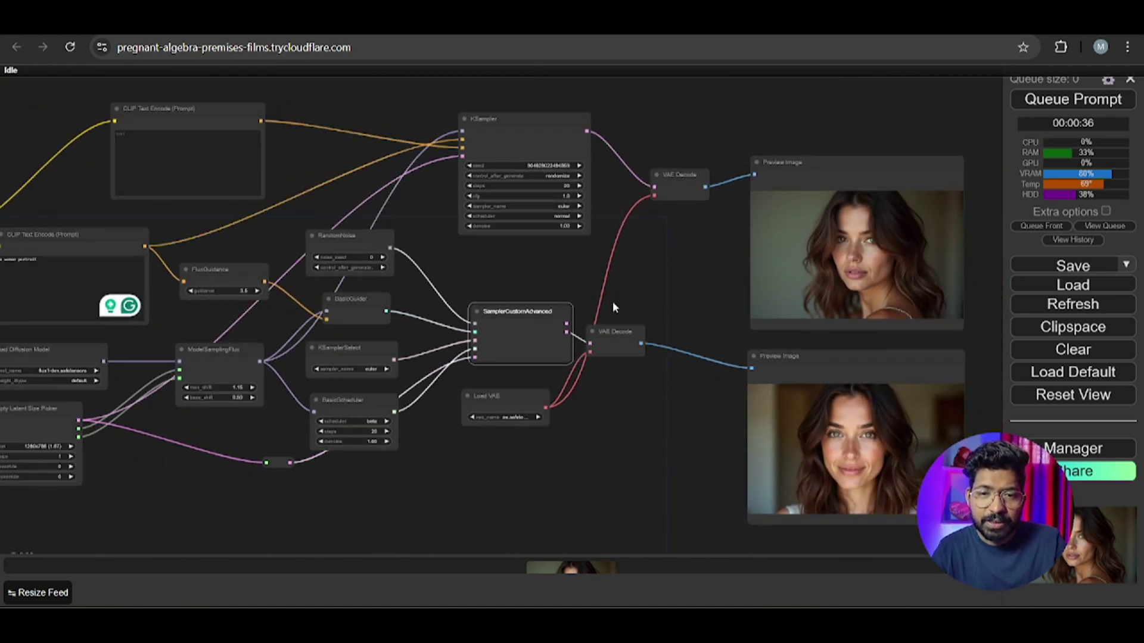
{"action": "scroll", "coordinate": [664, 299], "scroll_direction": "up", "scroll_amount": 4}
{"action": "left_click", "coordinate": [617, 314]}
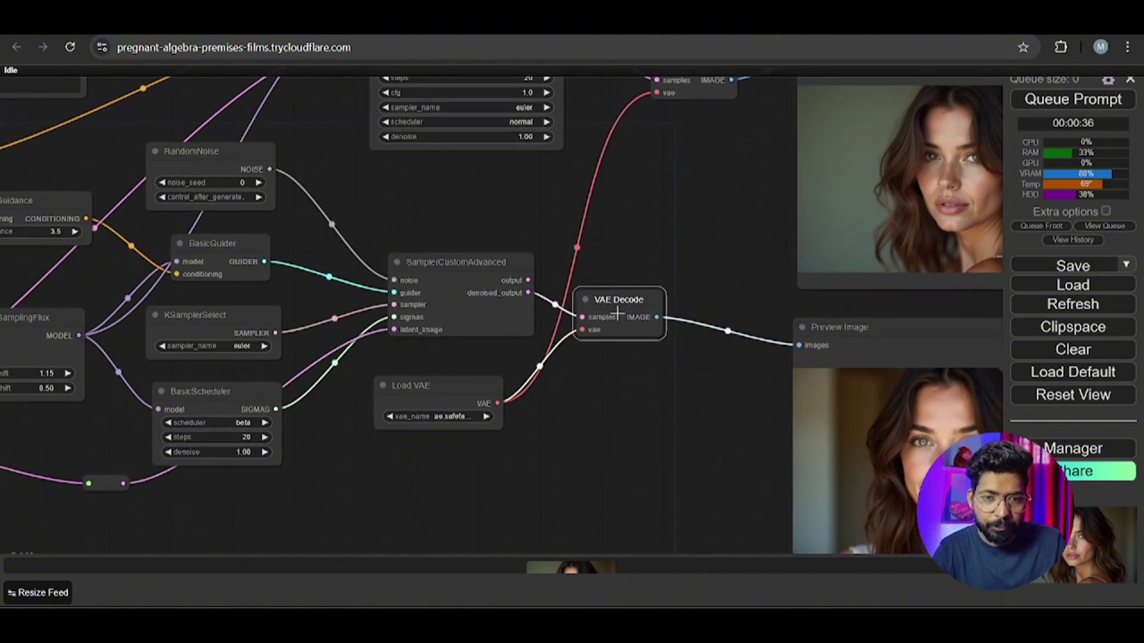
{"action": "left_click_drag", "start_coordinate": [618, 314], "coordinate": [636, 305]}
{"action": "scroll", "coordinate": [498, 308], "scroll_direction": "up", "scroll_amount": 2}
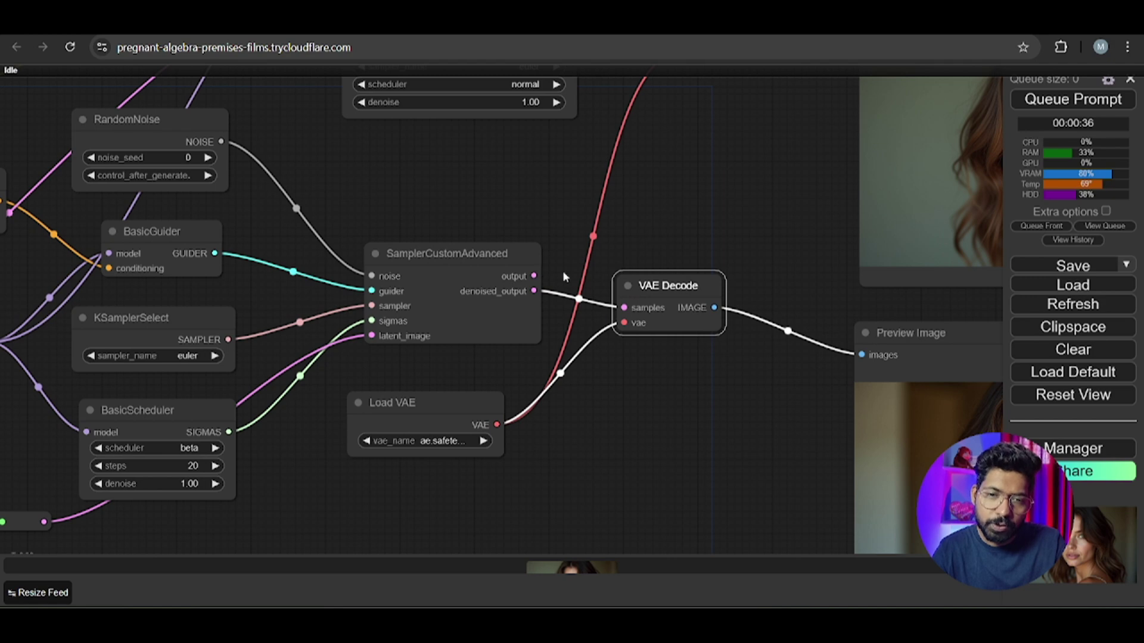
{"action": "scroll", "coordinate": [684, 235], "scroll_direction": "down", "scroll_amount": 4}
{"action": "left_click_drag", "start_coordinate": [686, 210], "coordinate": [689, 260]}
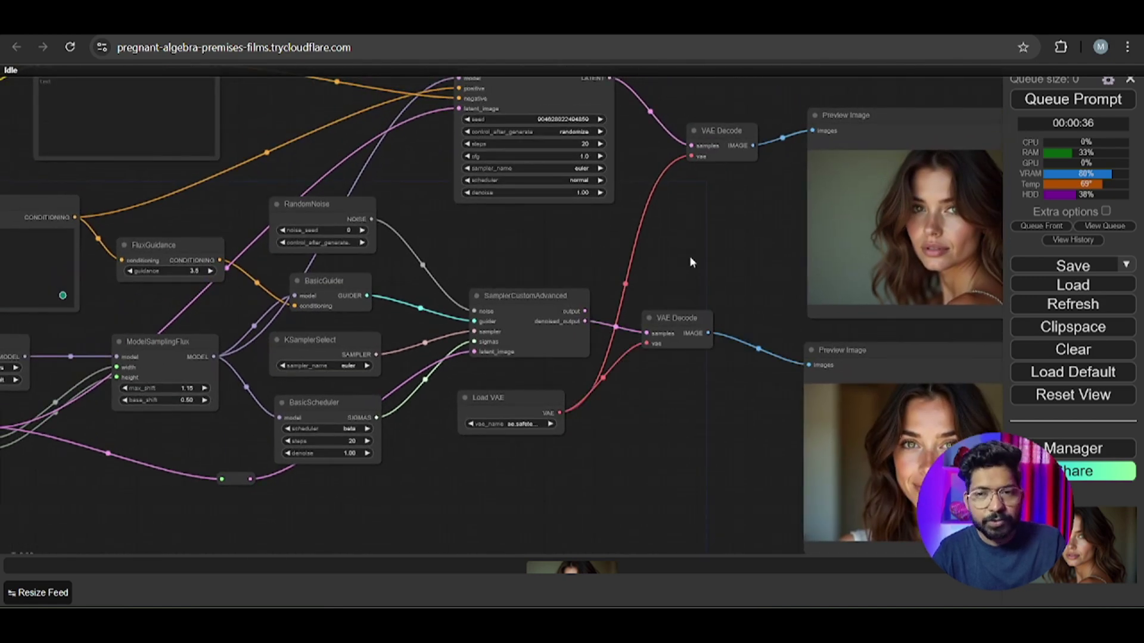